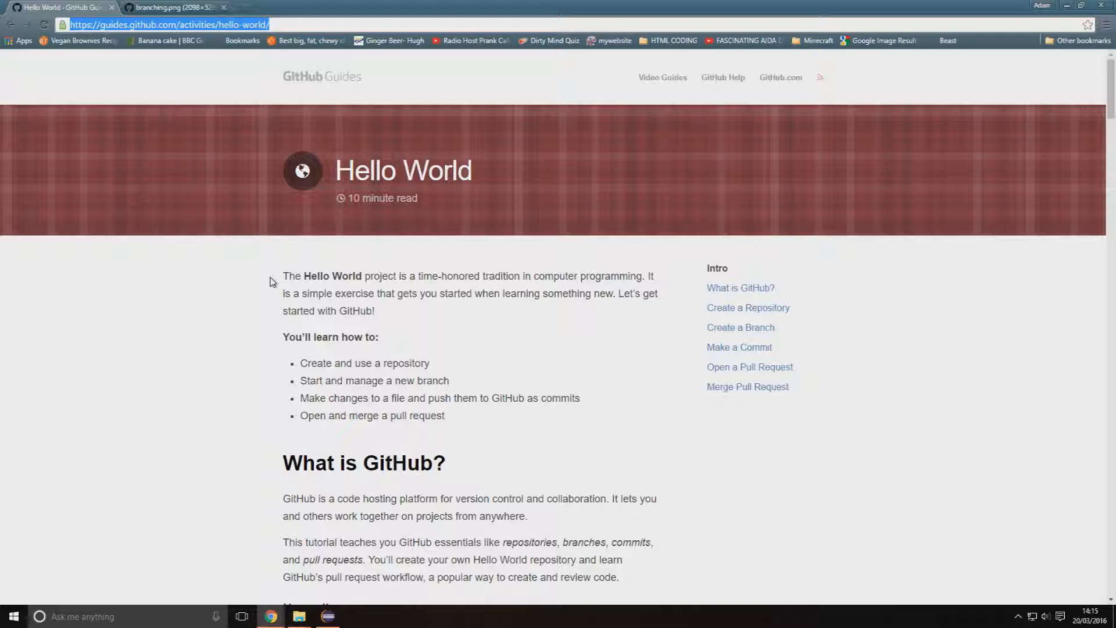
# Read through the GitHub Hello World guide down to the section on creating a branch
pyautogui.scroll(-3, 270, 282)
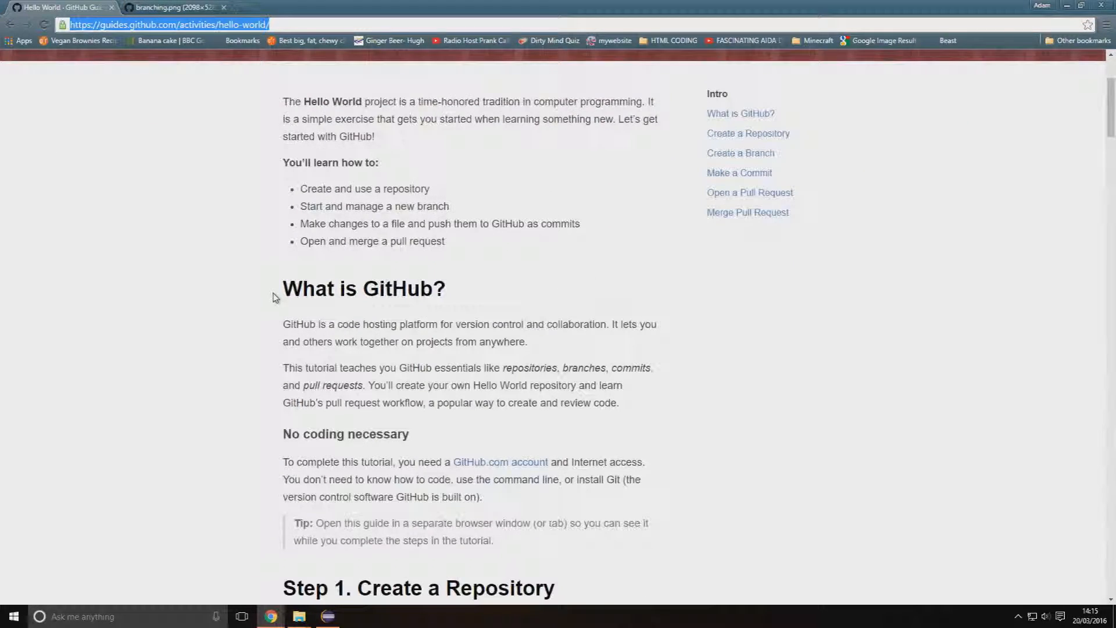
pyautogui.scroll(-2, 276, 298)
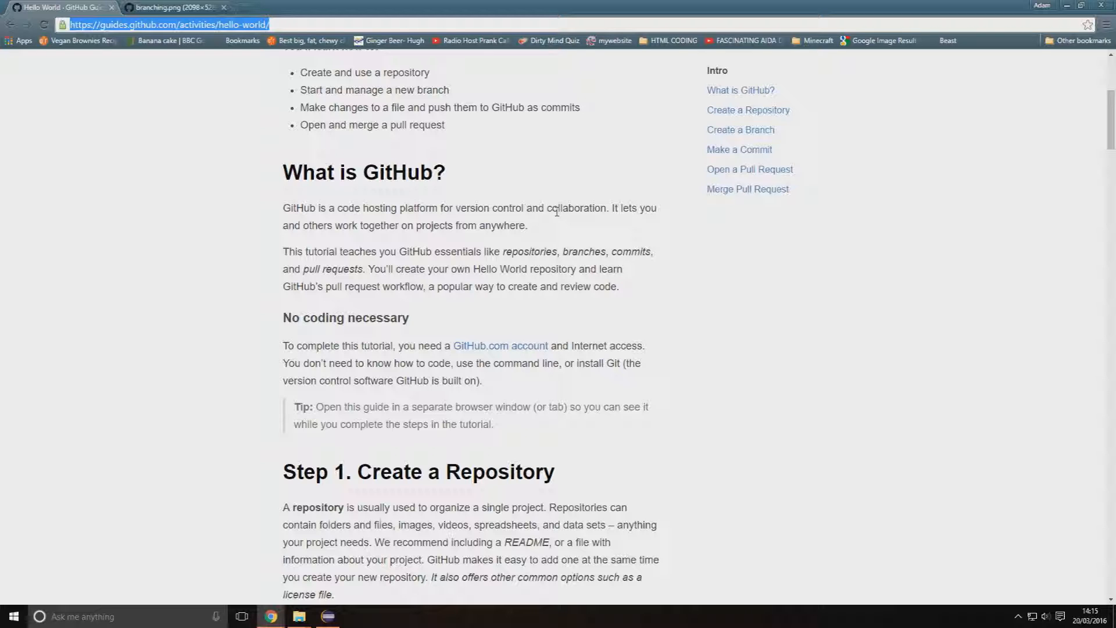
pyautogui.scroll(-5, 204, 281)
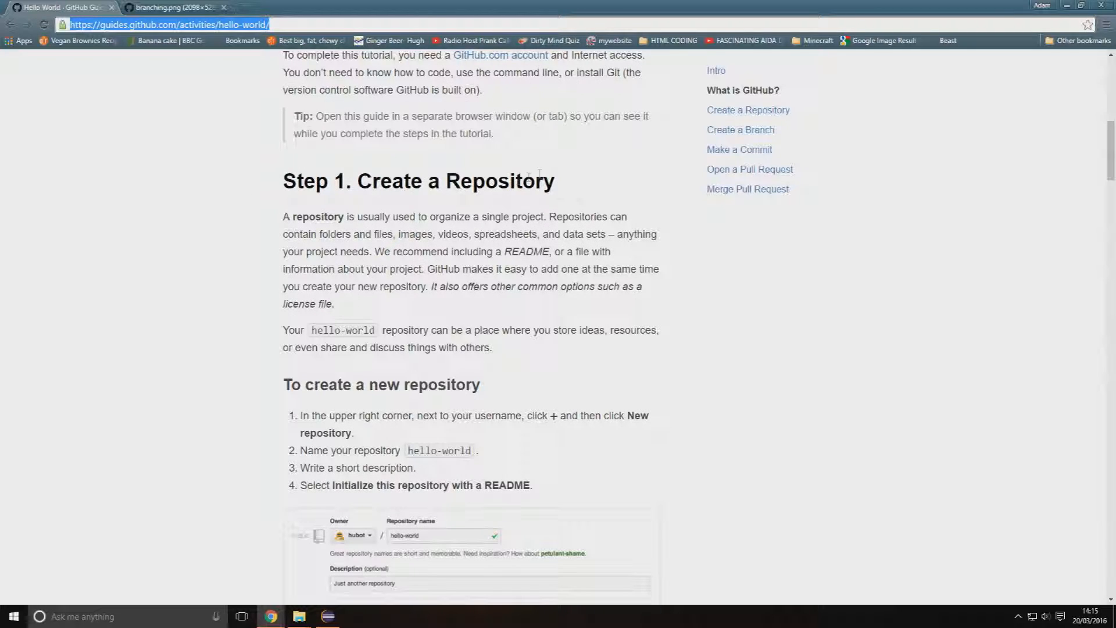
pyautogui.scroll(-3, 216, 236)
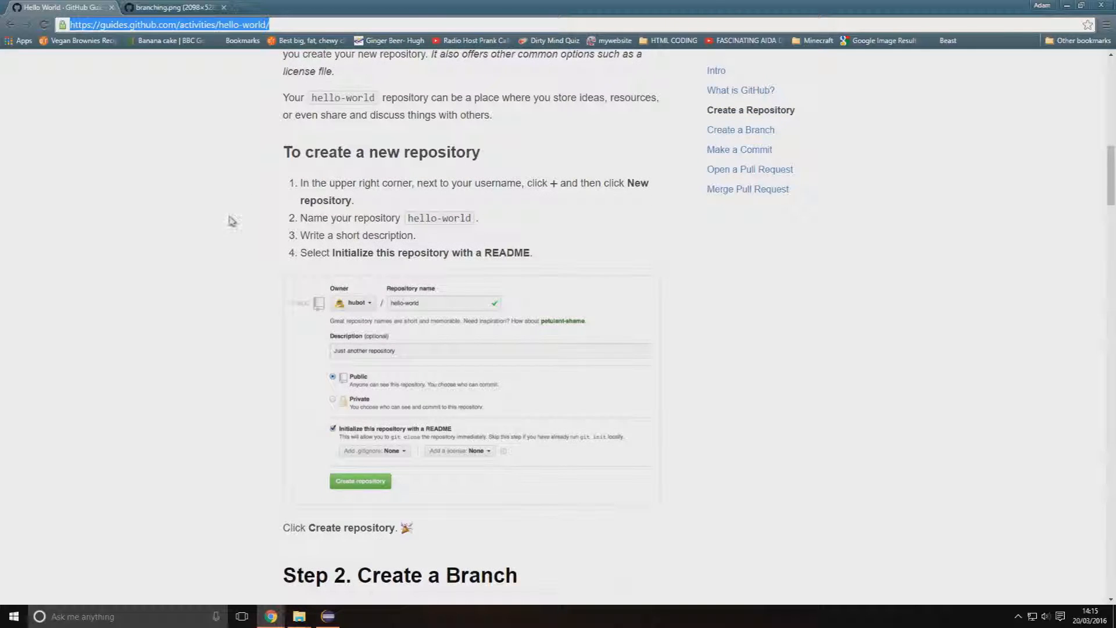
pyautogui.scroll(-3, 232, 220)
pyautogui.scroll(-4, 265, 234)
pyautogui.scroll(-3, 249, 225)
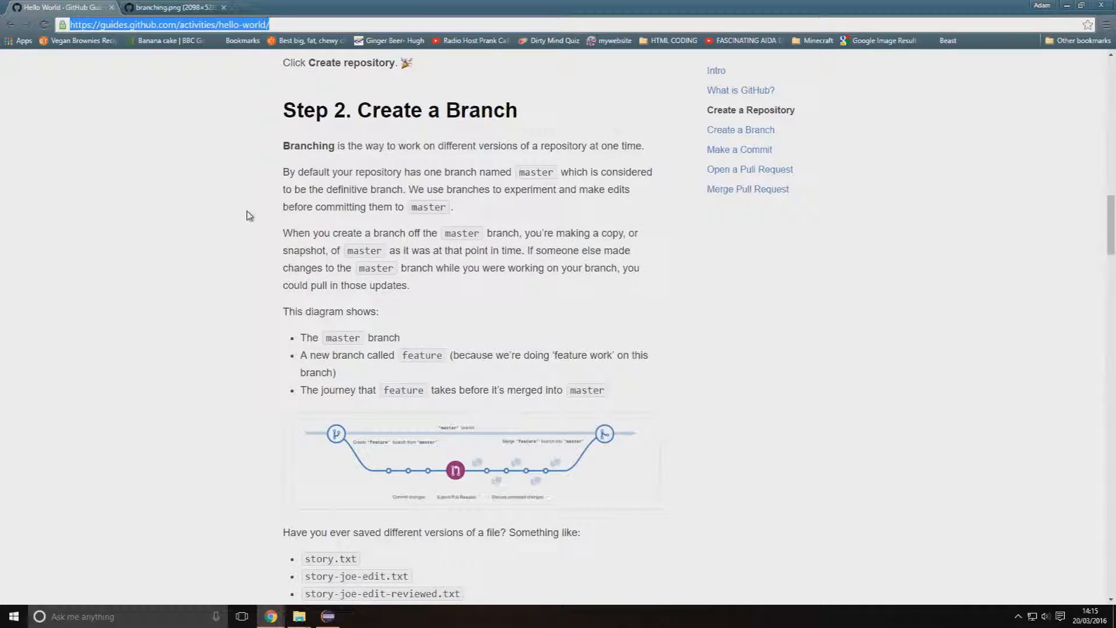
pyautogui.moveTo(282, 110); pyautogui.dragTo(526, 108)
pyautogui.click(490, 123)
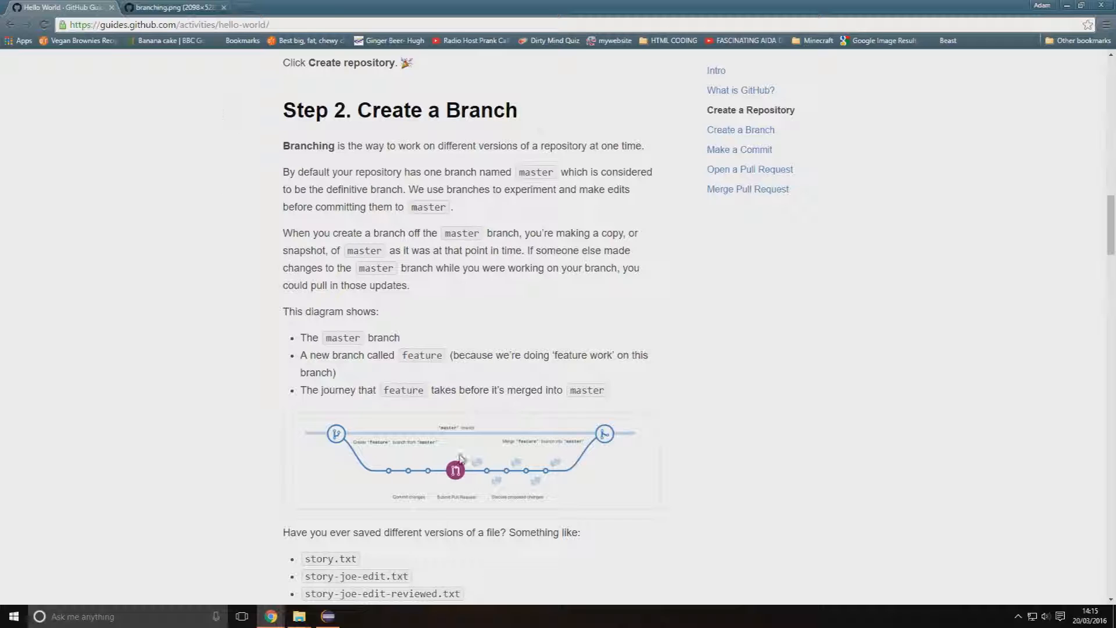
# Examine the full-size branching.png diagram of the master and feature branches, and return to the Hello World guide
pyautogui.scroll(-1, 500, 425)
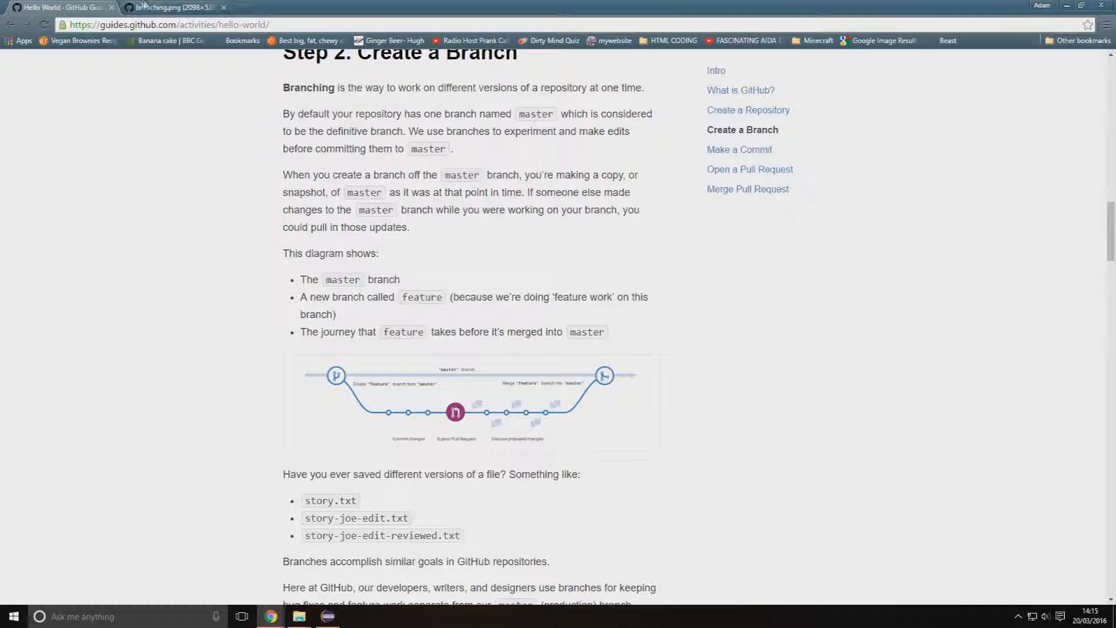
pyautogui.click(143, 6)
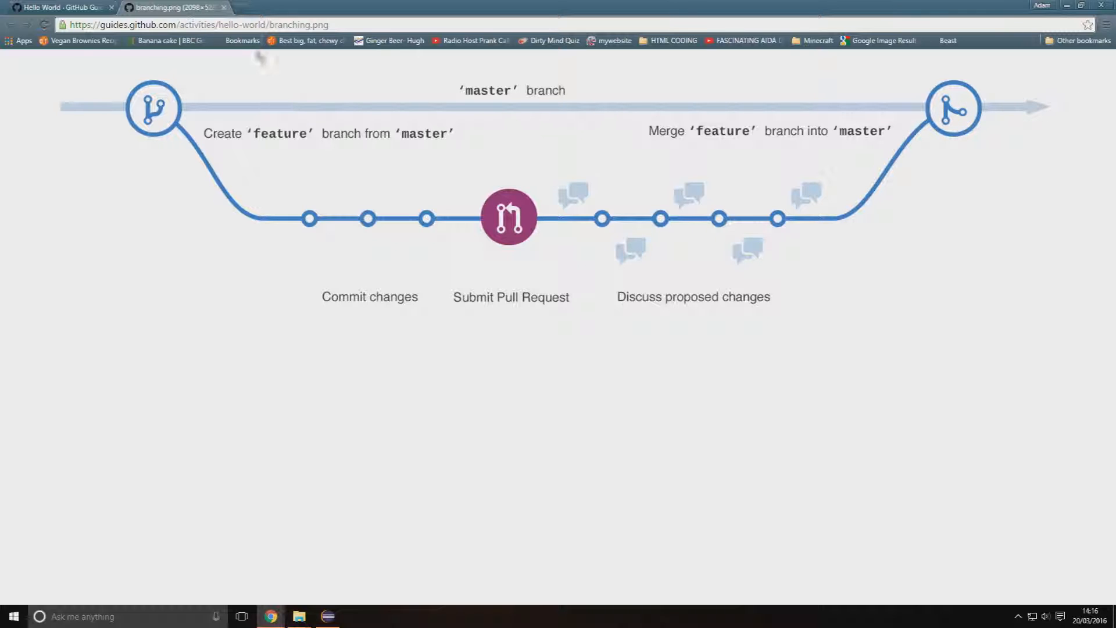
pyautogui.click(55, 7)
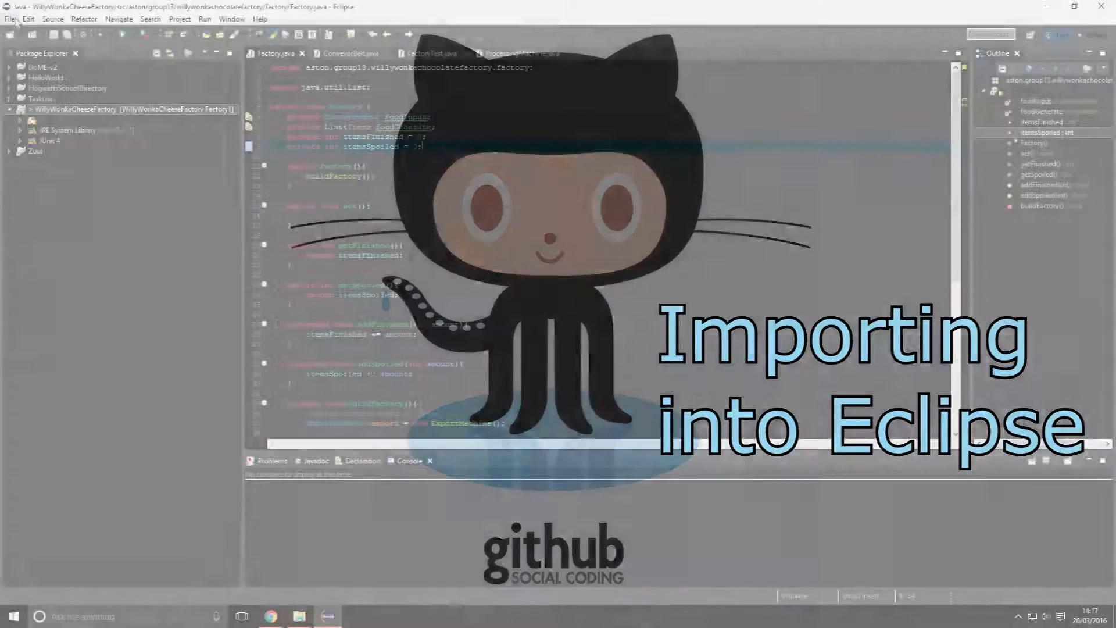
# Start importing projects from Git in Eclipse, using Clone URI as the repository source
pyautogui.click(9, 18)
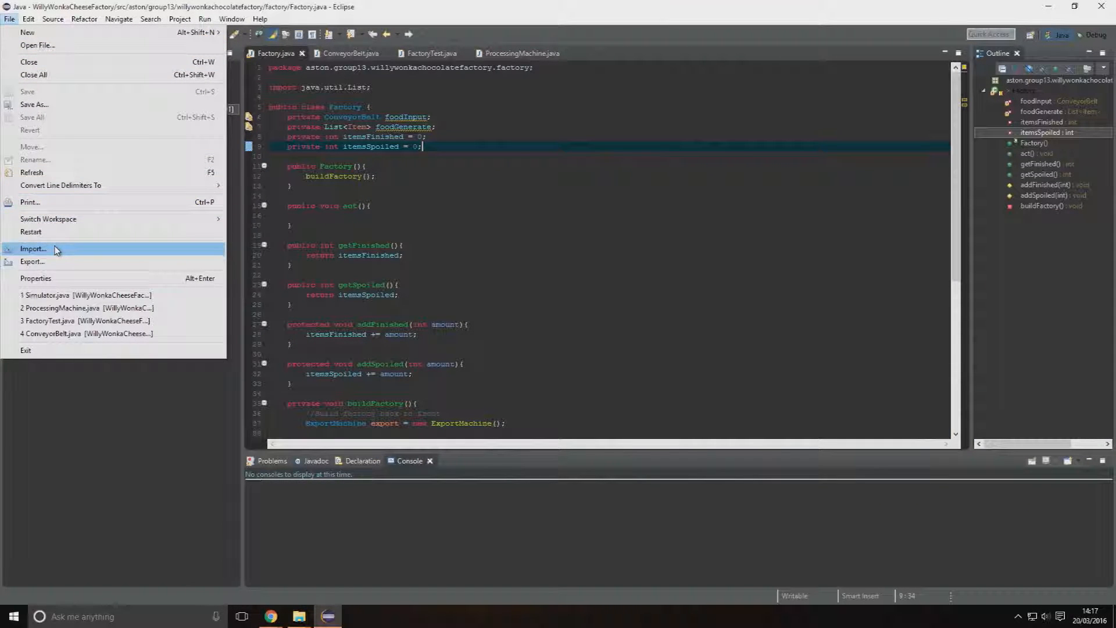
pyautogui.click(33, 249)
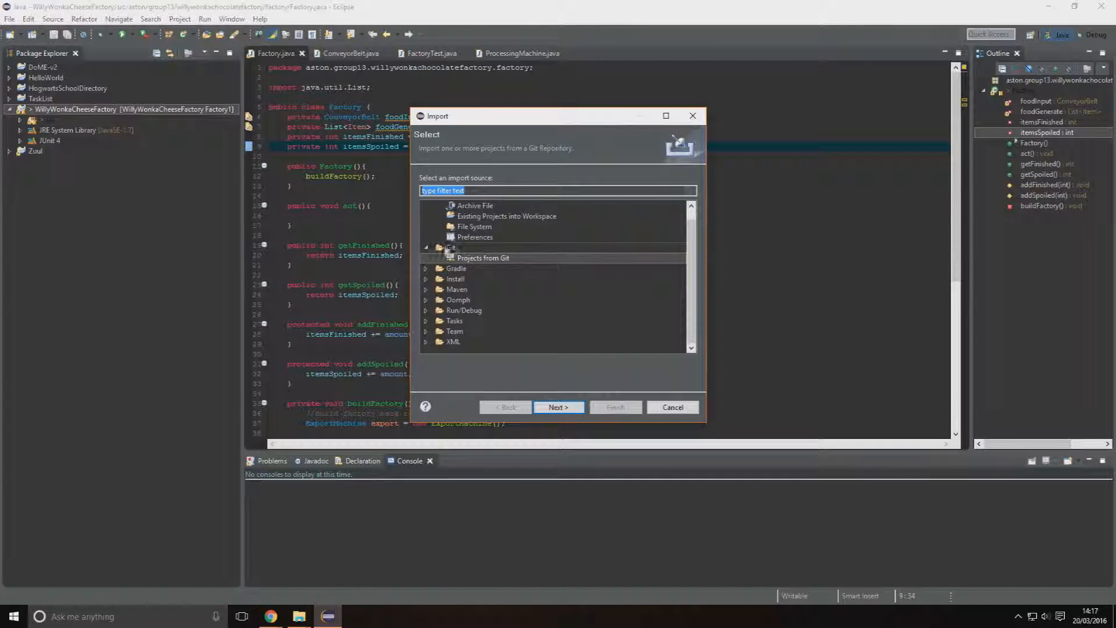
pyautogui.scroll(1, 441, 253)
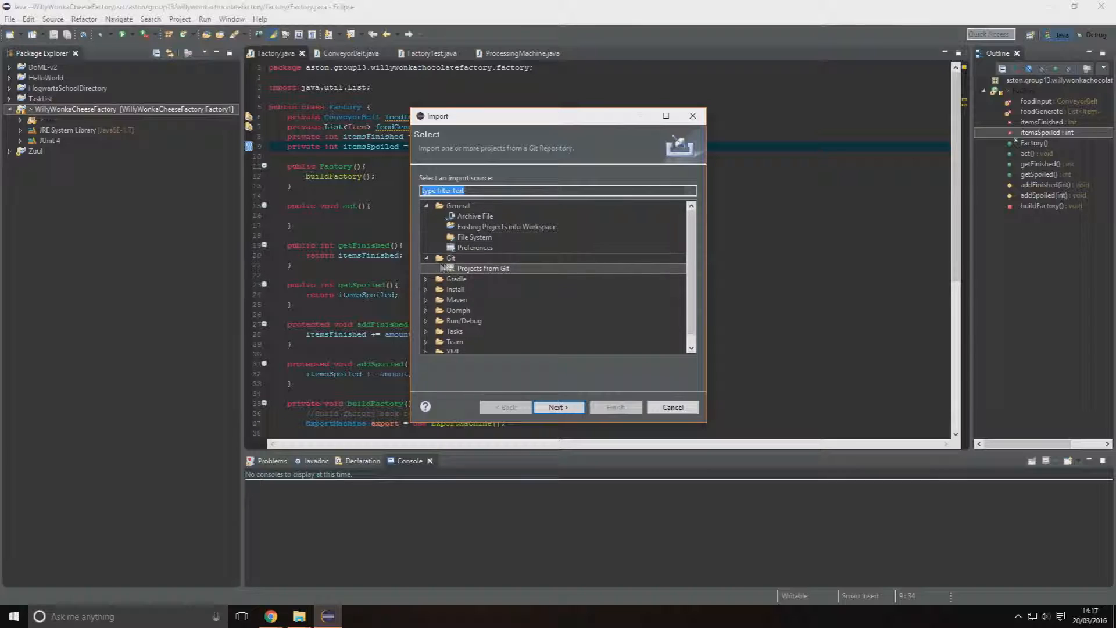
pyautogui.click(561, 407)
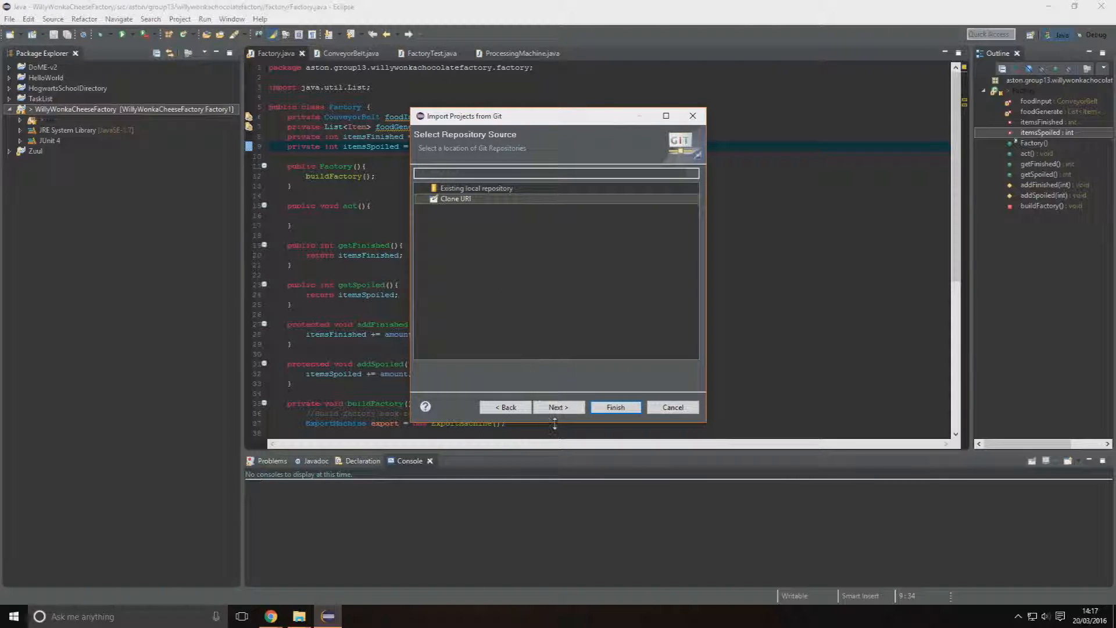
pyautogui.click(557, 407)
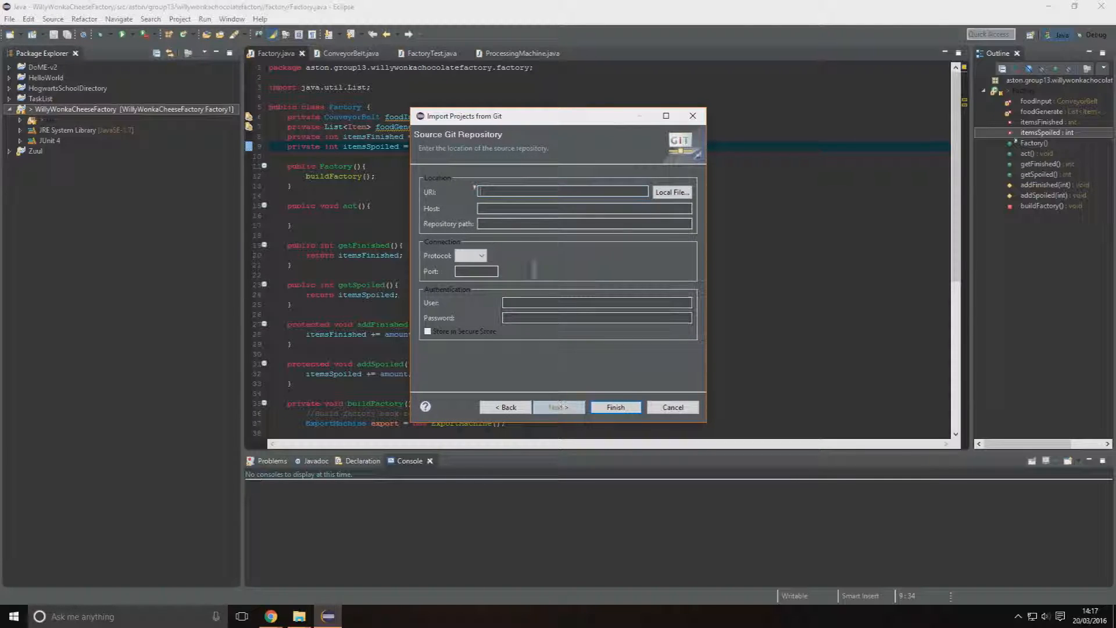
# Switch to Chrome and open the WillyWonkaCheeseFactory repository page on github.com in a new tab
pyautogui.click(271, 616)
pyautogui.click(316, 566)
pyautogui.click(242, 7)
pyautogui.write('github.com')
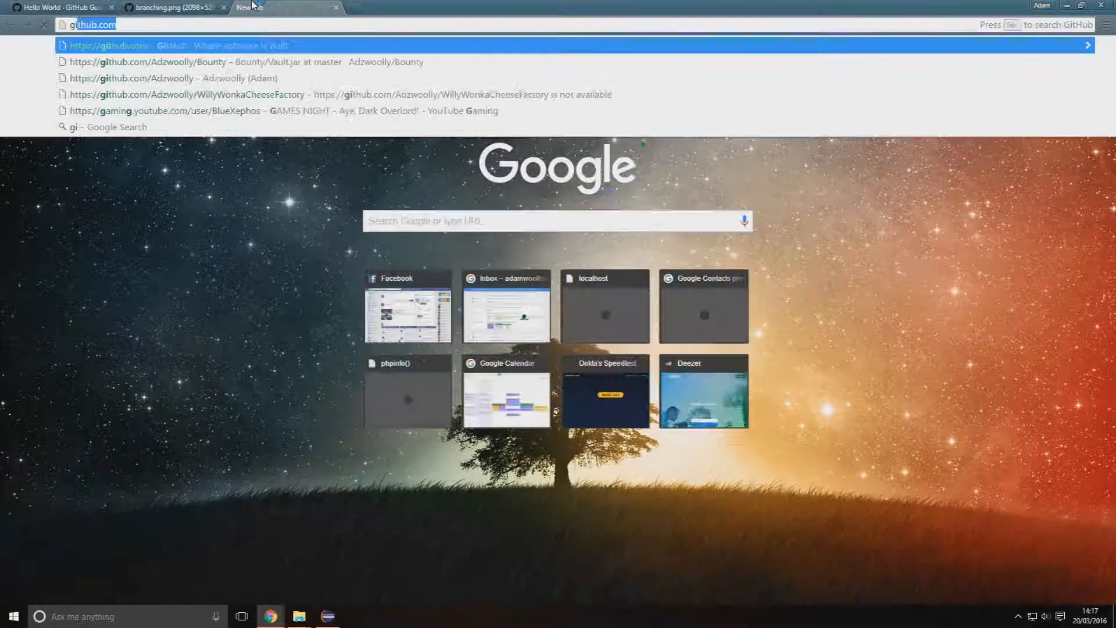
pyautogui.press('Down')
pyautogui.press('Down')
pyautogui.press('Down')
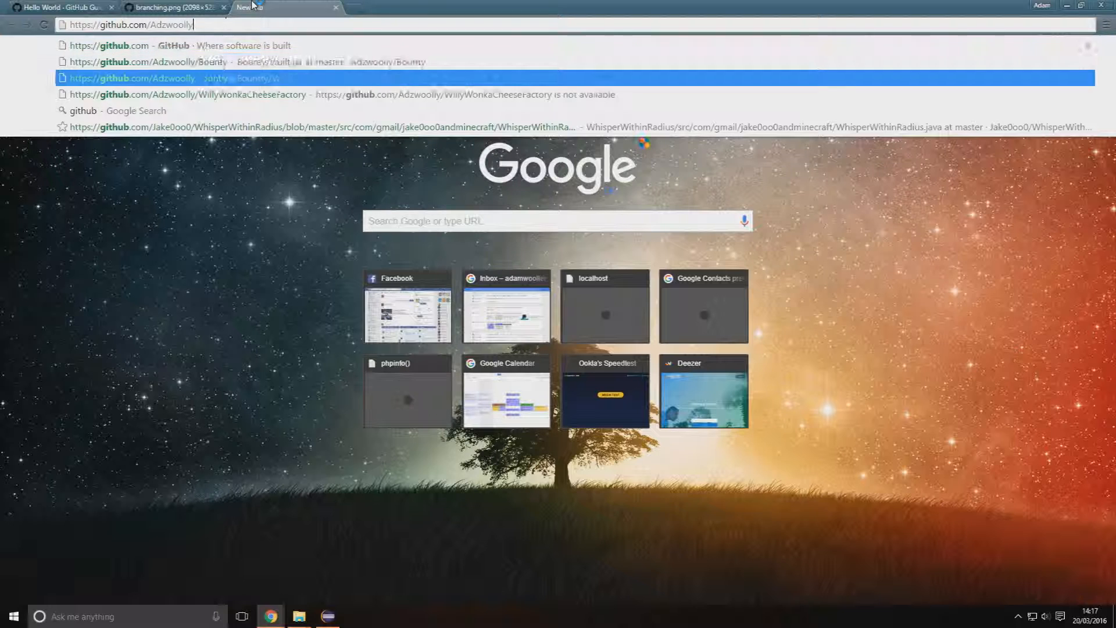
pyautogui.press('Return')
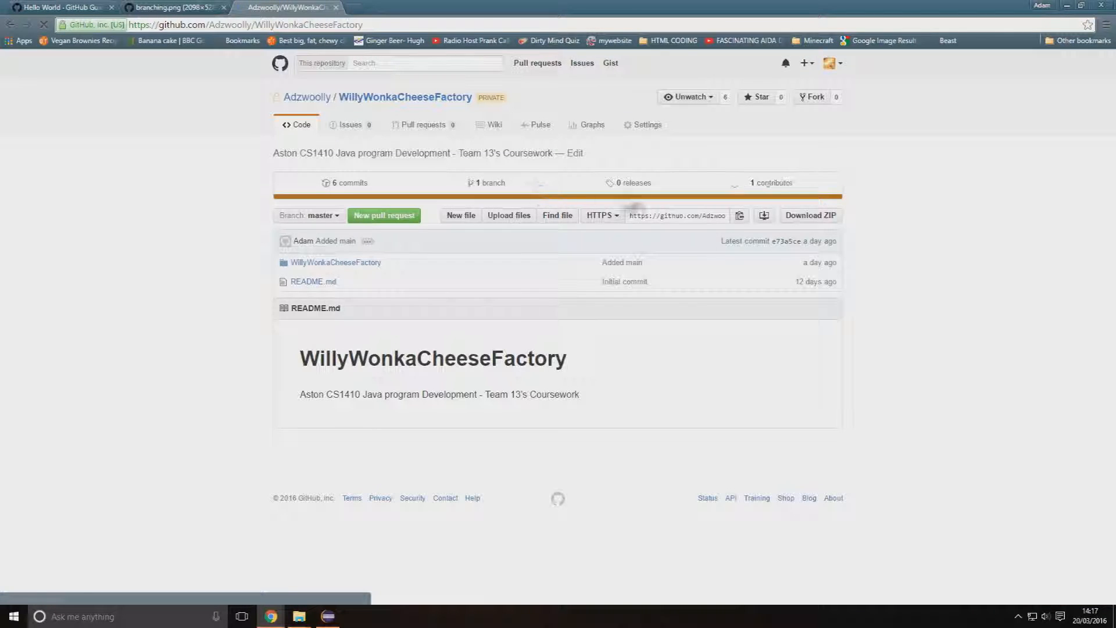
# Copy the repository's HTTPS clone URL and paste it as the source URI in Eclipse's Git import
pyautogui.click(663, 218)
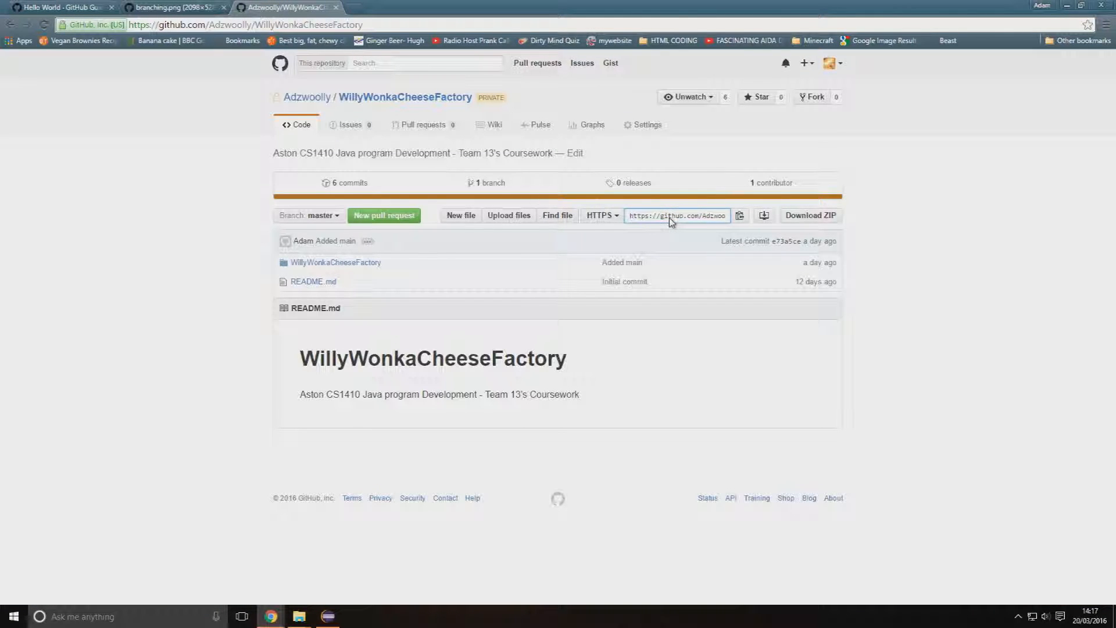
pyautogui.click(671, 221)
pyautogui.hotkey('ctrl', 'd')
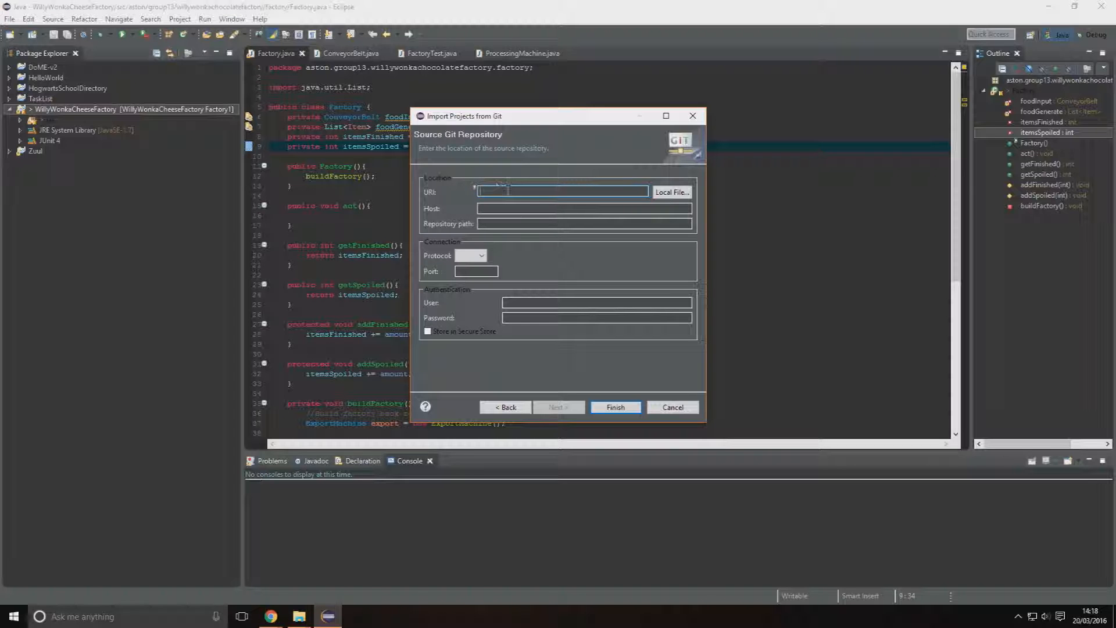
pyautogui.hotkey('ctrl', 'v')
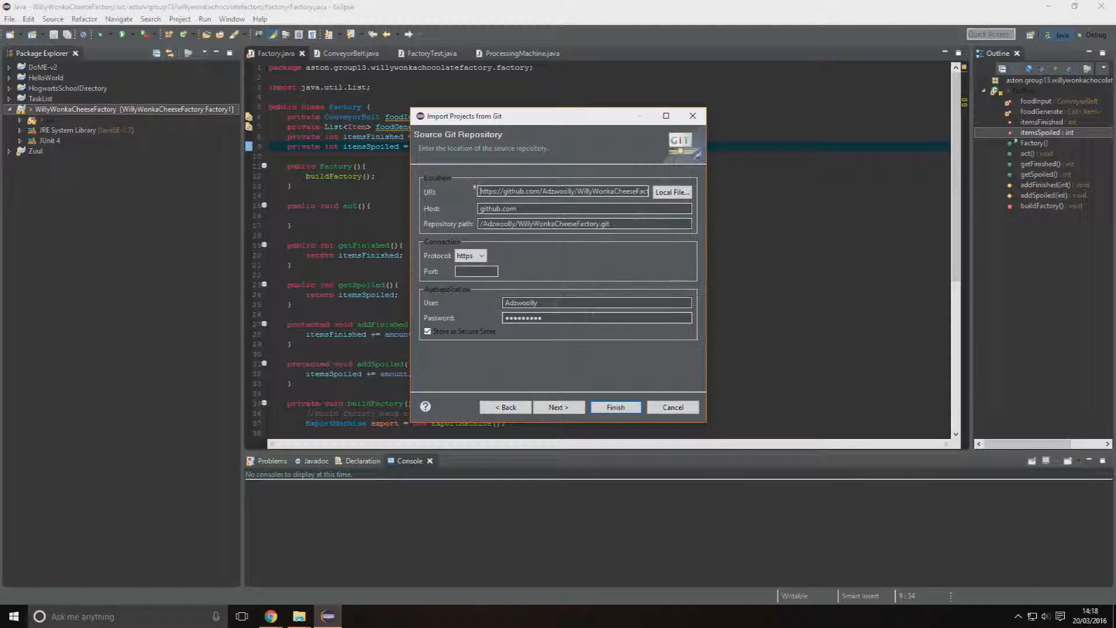
# Check the GitHub account credentials for the import and proceed with the master branch selected for cloning
pyautogui.doubleClick(545, 303)
pyautogui.press('Tab')
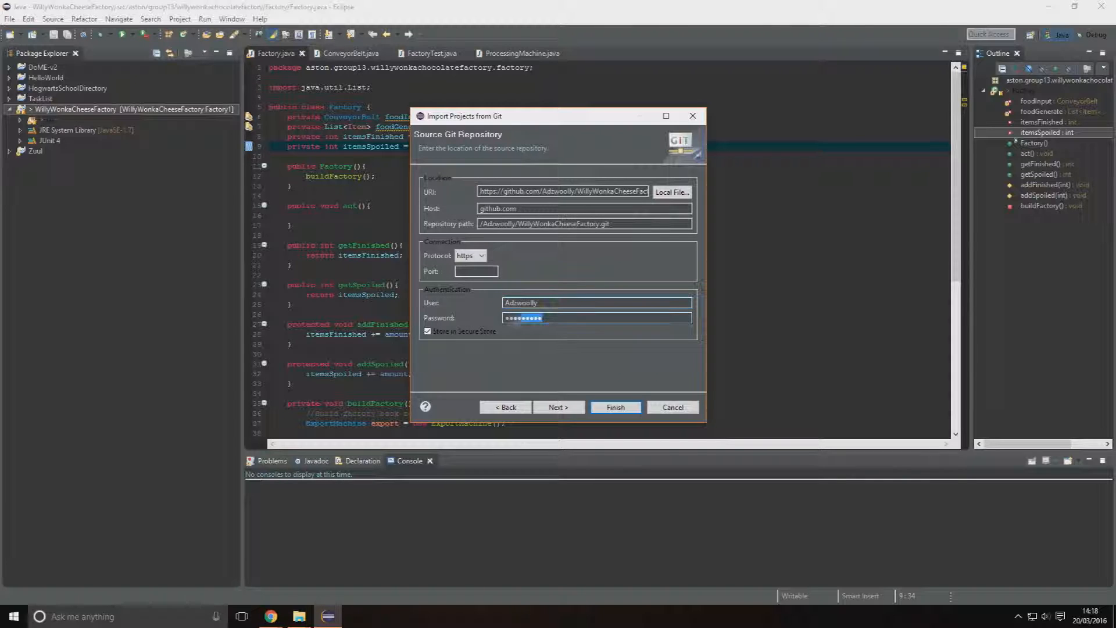
pyautogui.click(558, 407)
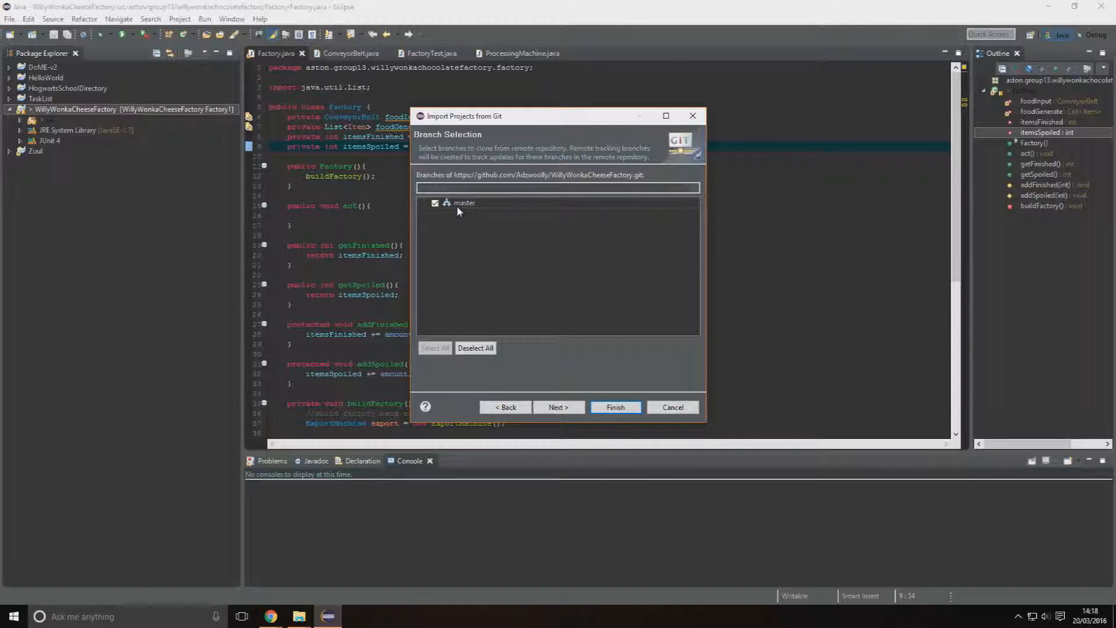
pyautogui.click(566, 408)
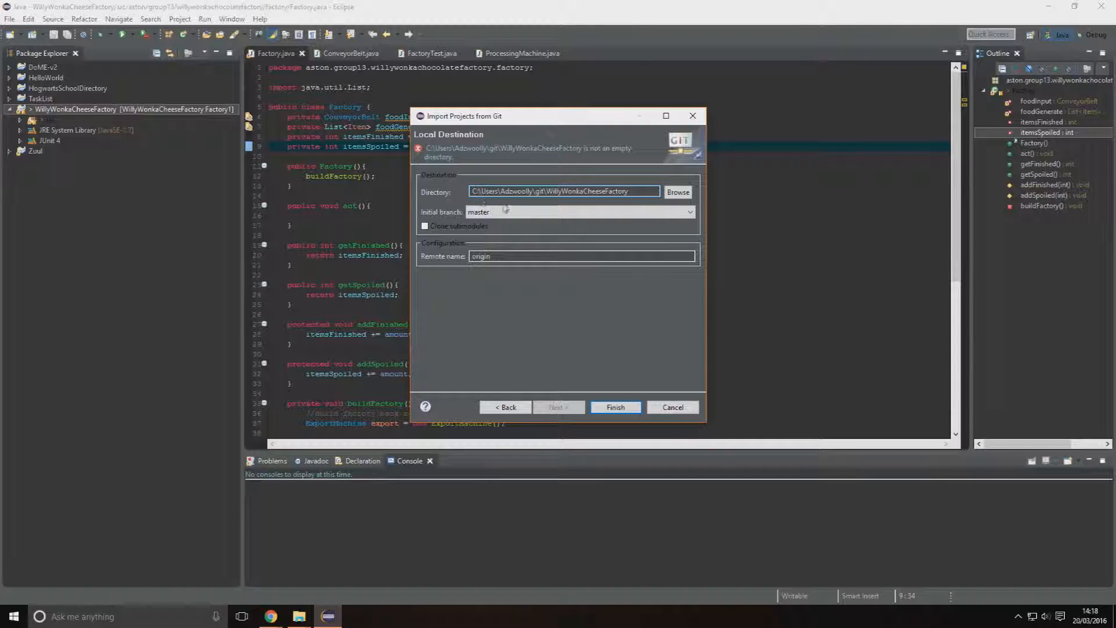
# Review the local destination directory for the cloned repository and cancel the import
pyautogui.moveTo(509, 192); pyautogui.dragTo(643, 192)
pyautogui.click(644, 192)
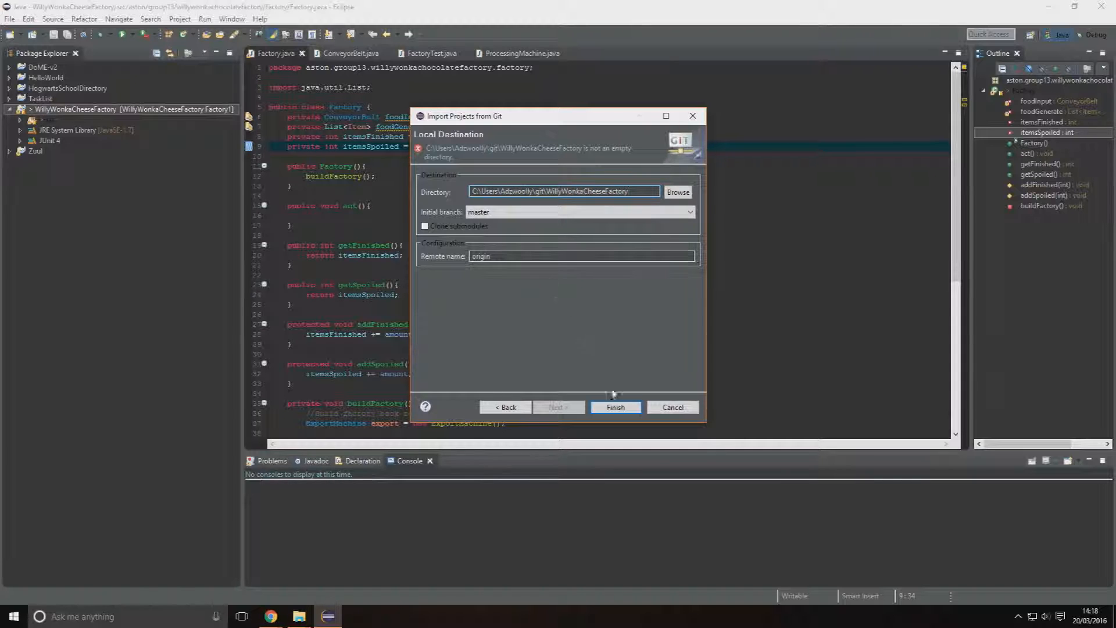
pyautogui.click(673, 407)
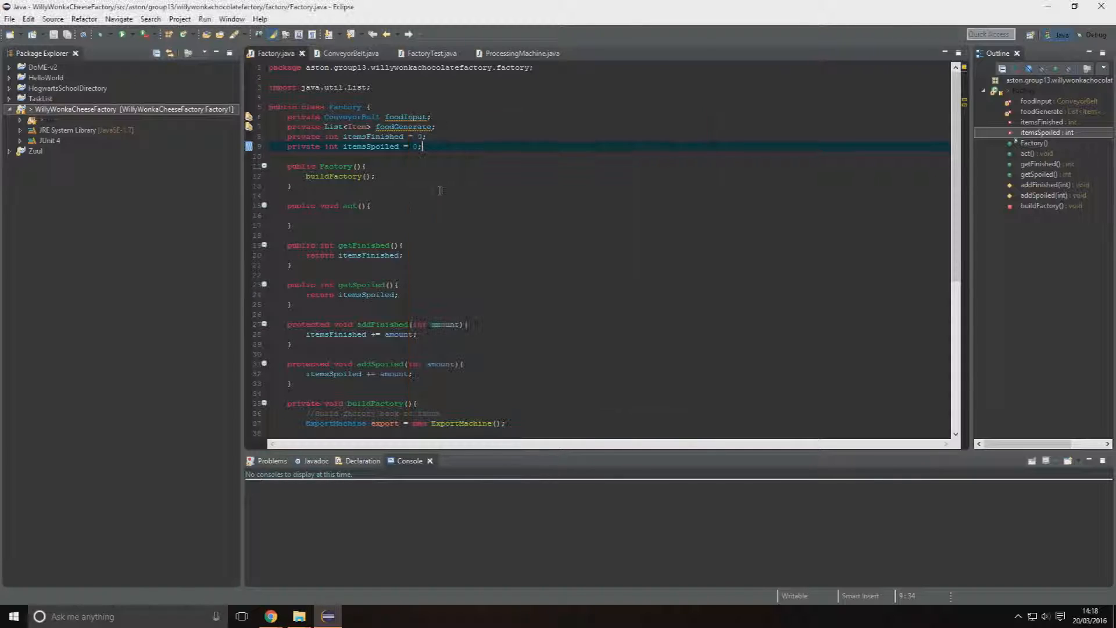
# Pull the latest remote changes into the WillyWonkaCheeseFactory project and dismiss the pull result
pyautogui.rightClick(126, 110)
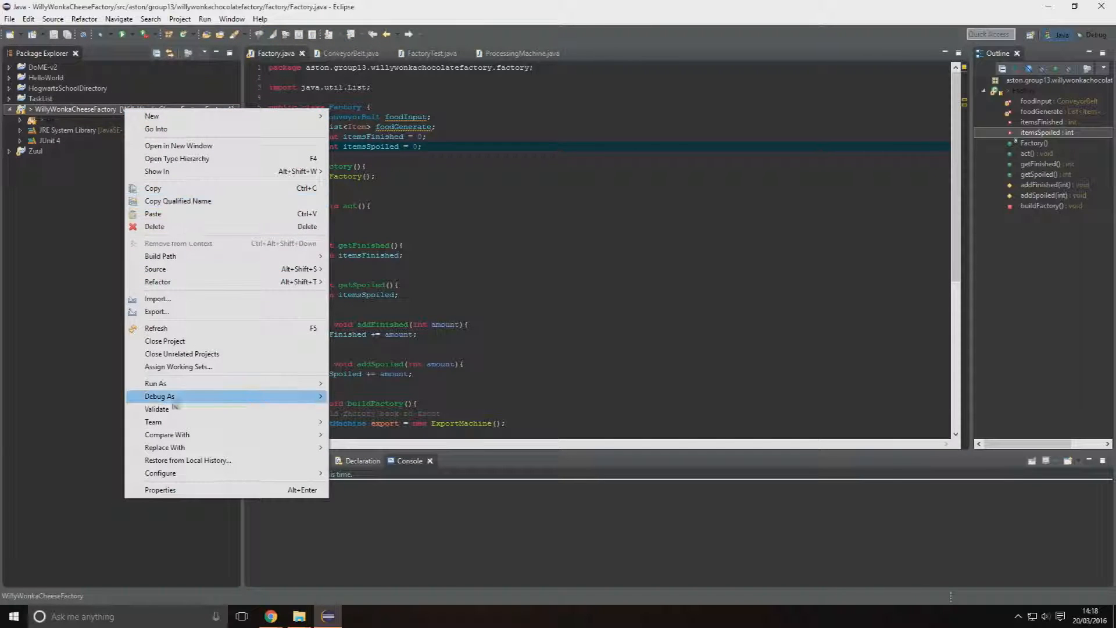
pyautogui.moveTo(327, 427)
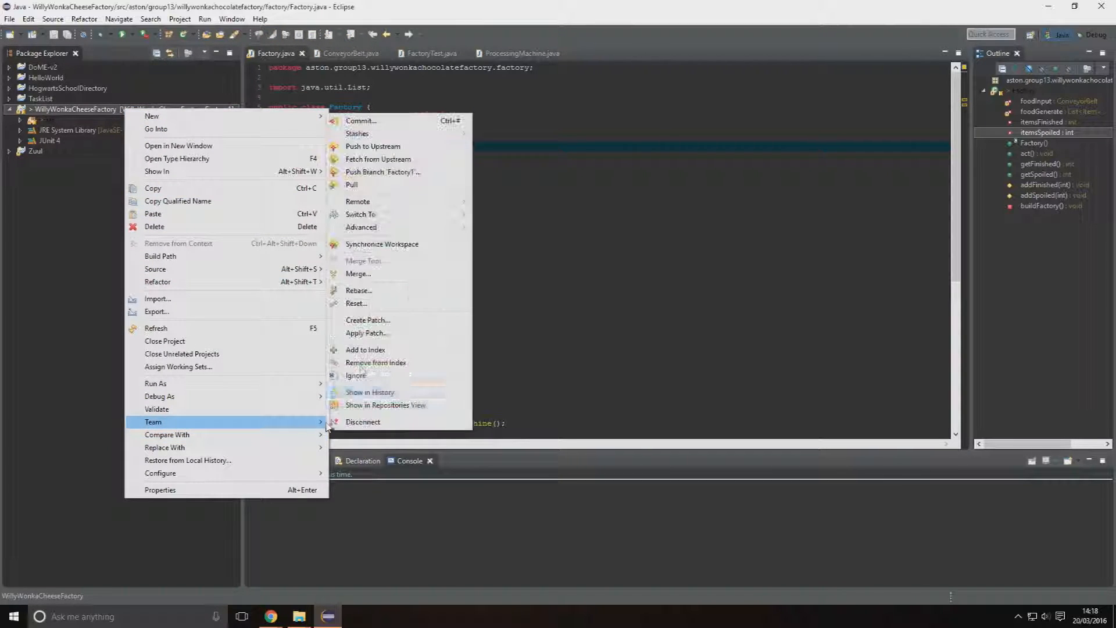
pyautogui.click(375, 185)
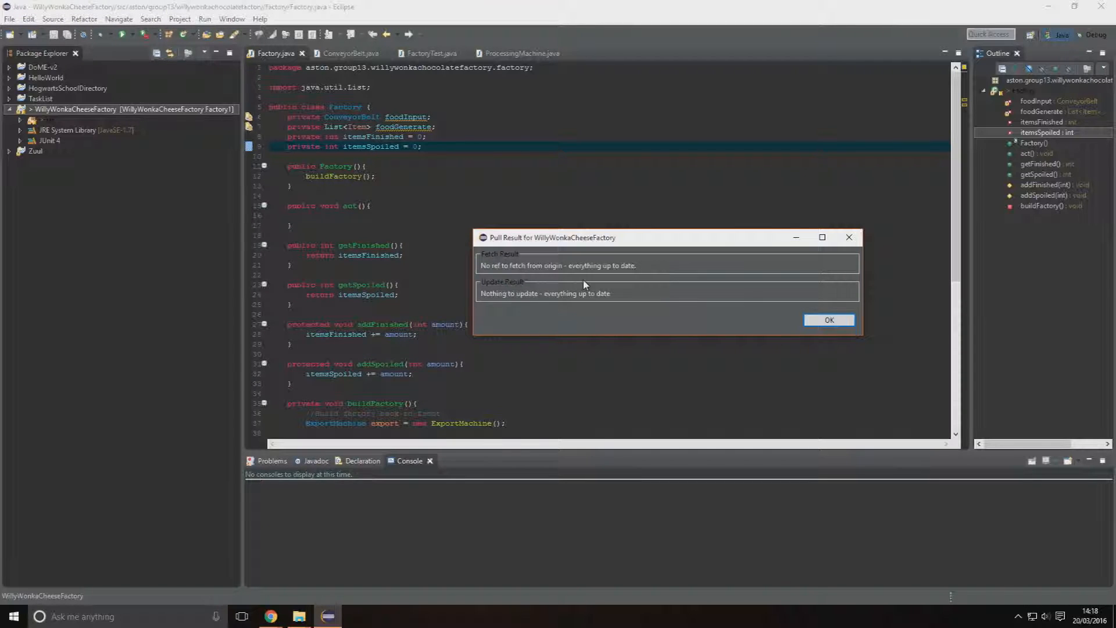
pyautogui.click(830, 320)
# Expand the project's src folder and the aston.group13.willywonkachocolatefactory package, and open Simulator.java
pyautogui.doubleClick(46, 120)
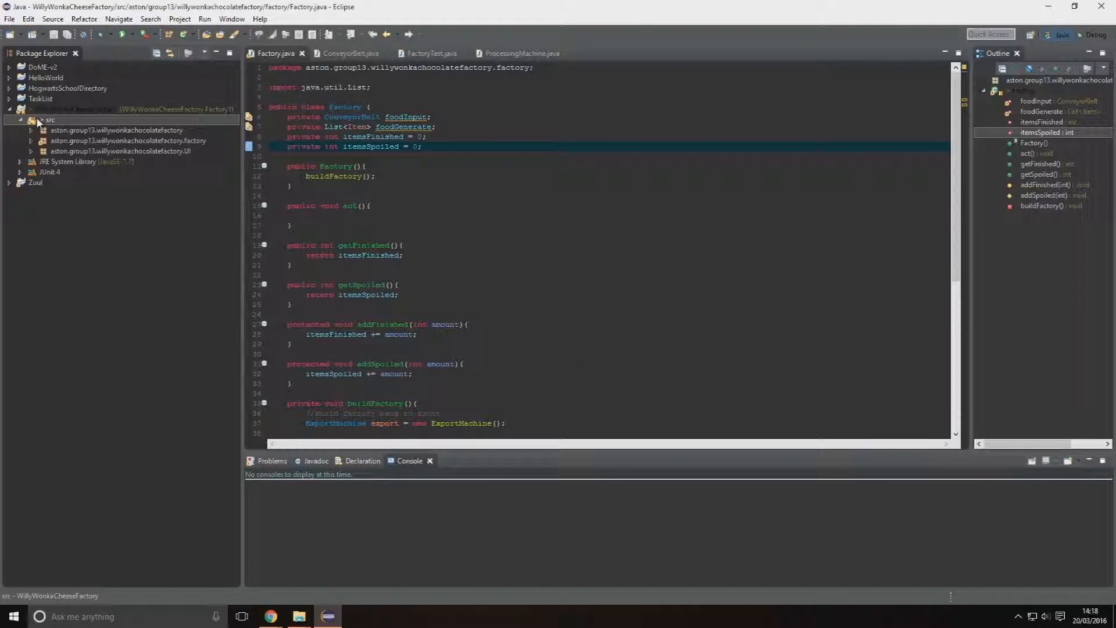
pyautogui.click(76, 133)
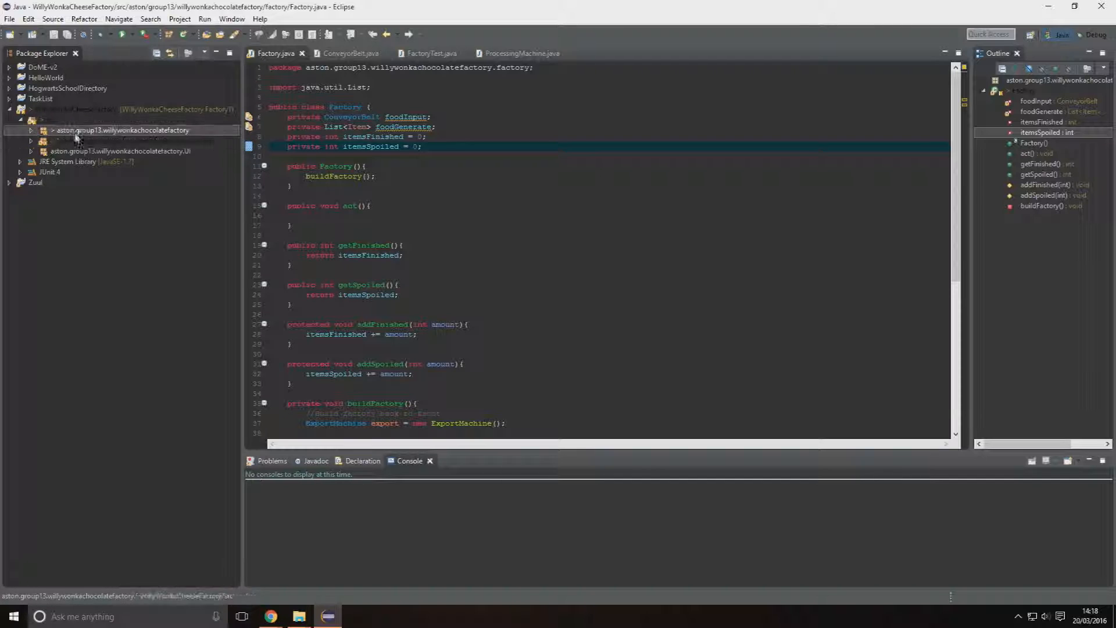
pyautogui.doubleClick(91, 135)
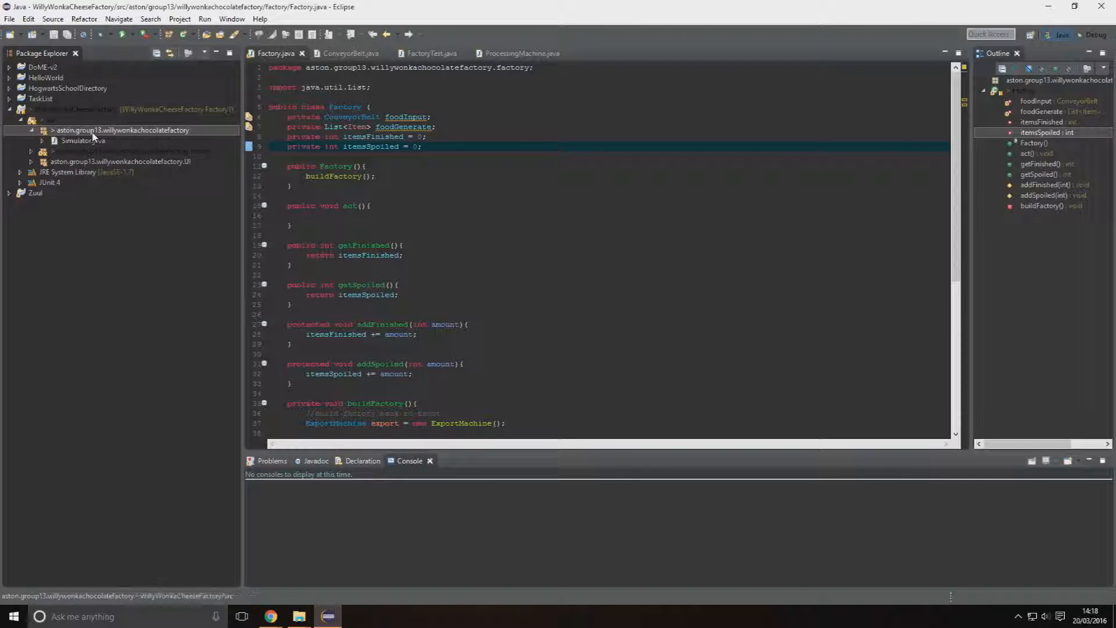
pyautogui.doubleClick(92, 140)
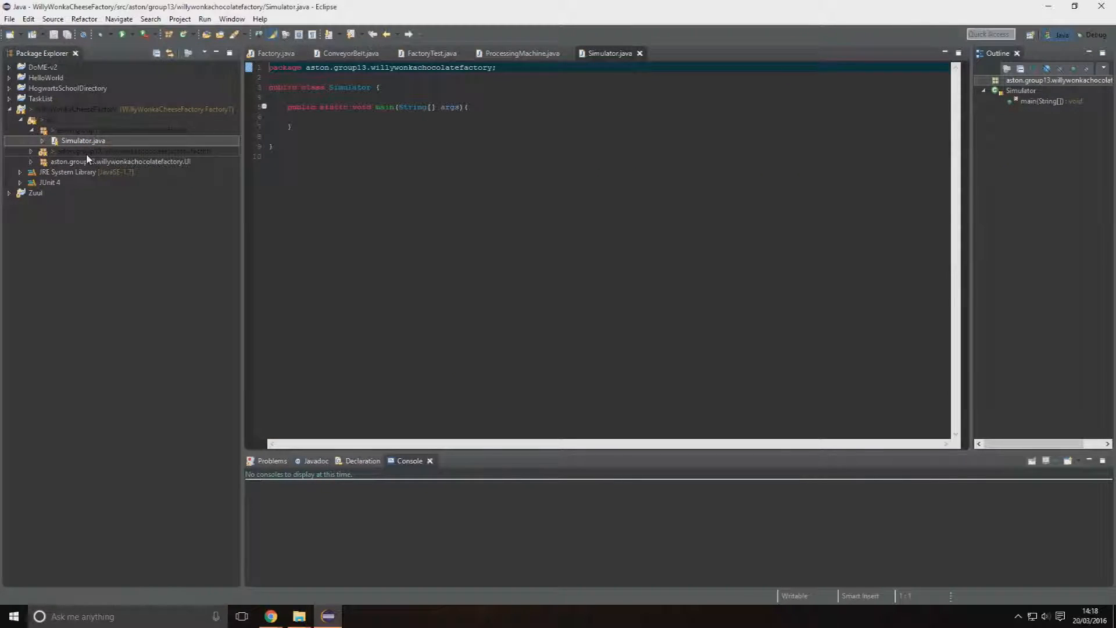
# Expand the aston.group13.willywonkachocolatefactory.factory package, view the act method in Factory.java, and select FactoryTest.java
pyautogui.doubleClick(87, 158)
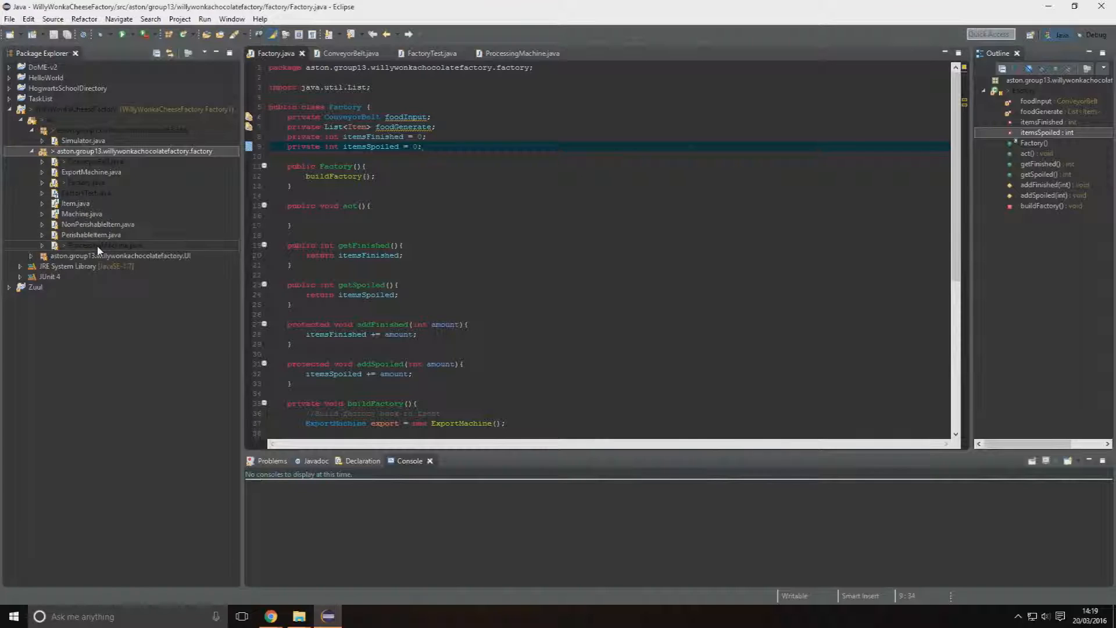
pyautogui.click(420, 203)
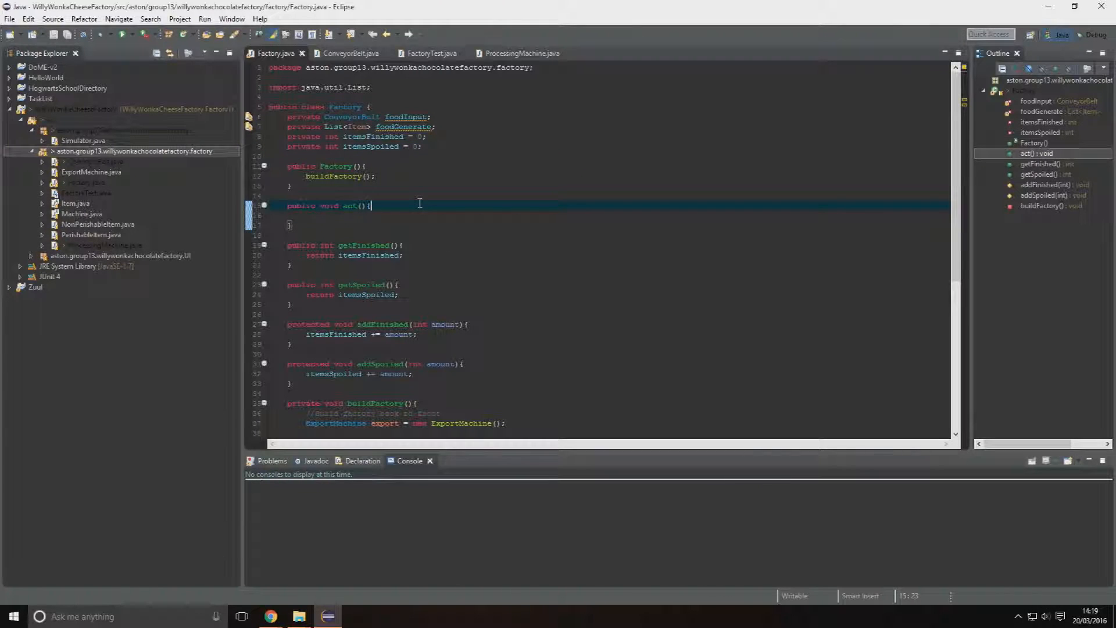
pyautogui.click(114, 193)
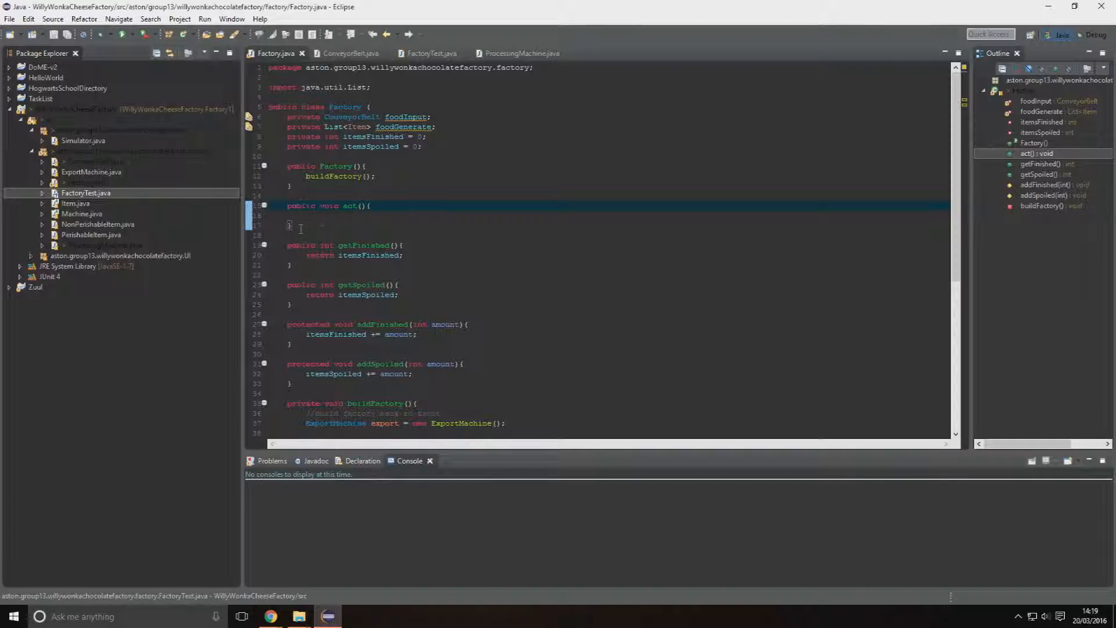
pyautogui.click(301, 228)
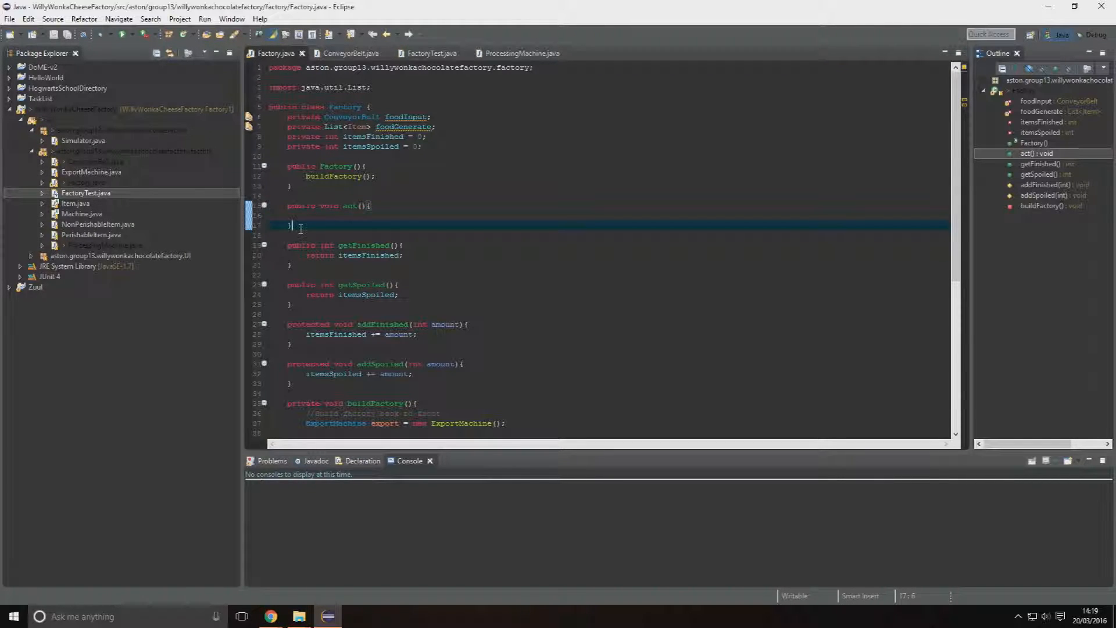
pyautogui.click(410, 127)
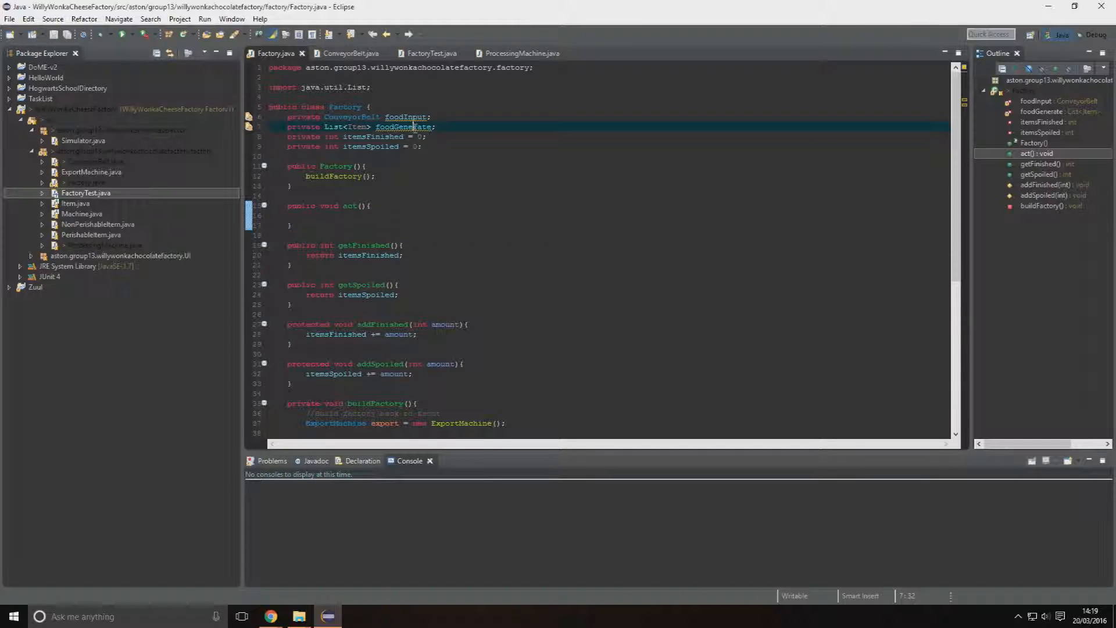
pyautogui.click(386, 207)
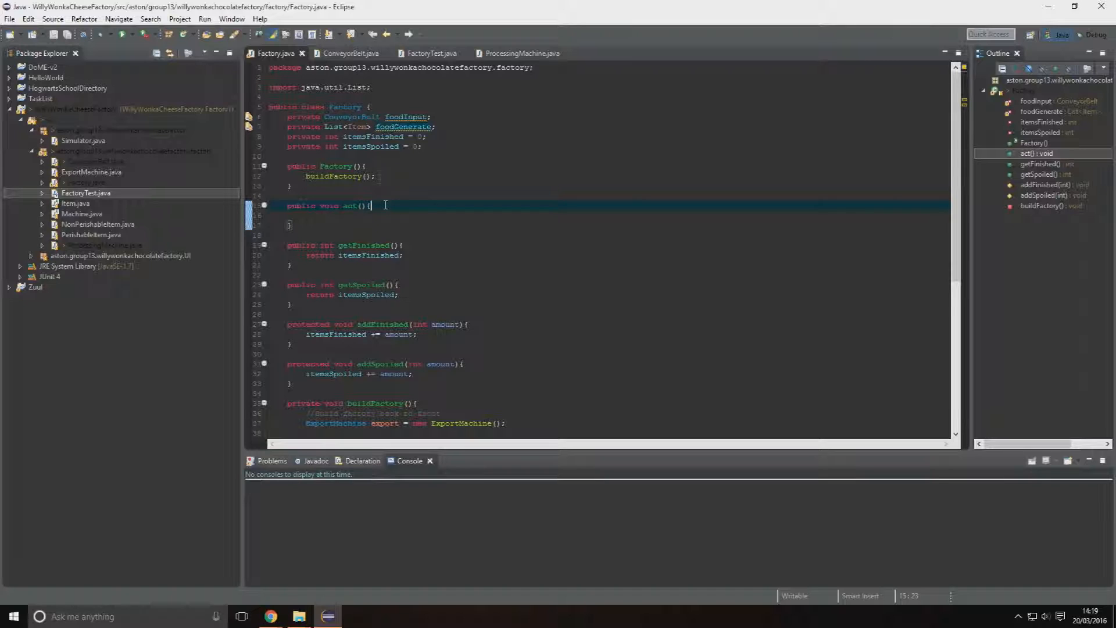
# Create and check out a new Git branch named Example1 for the WillyWonkaCheeseFactory project
pyautogui.click(59, 109)
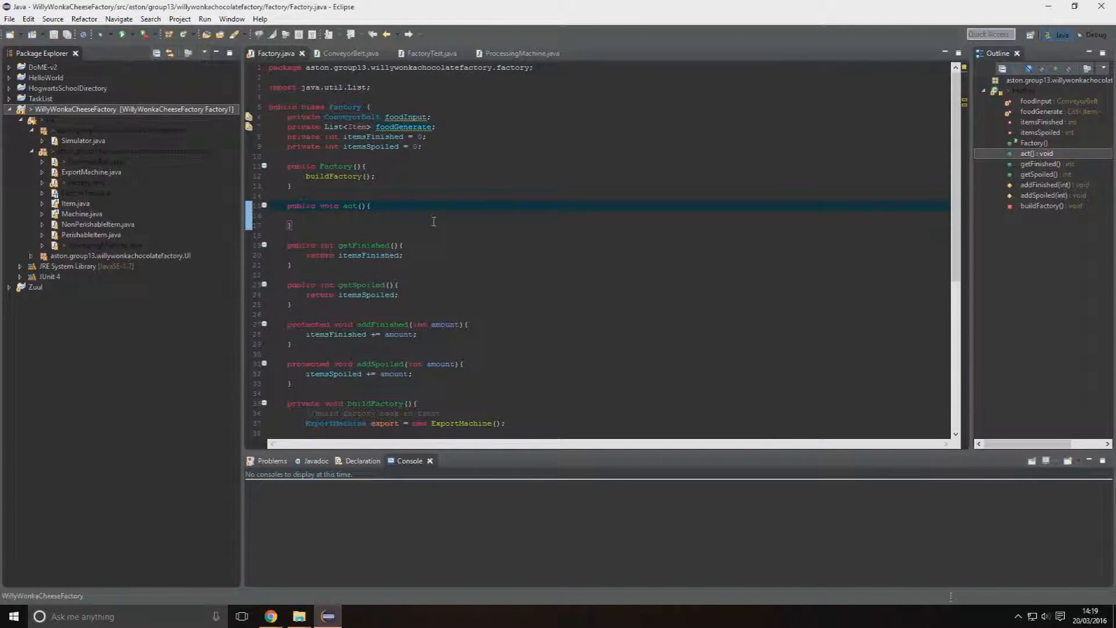
pyautogui.rightClick(67, 109)
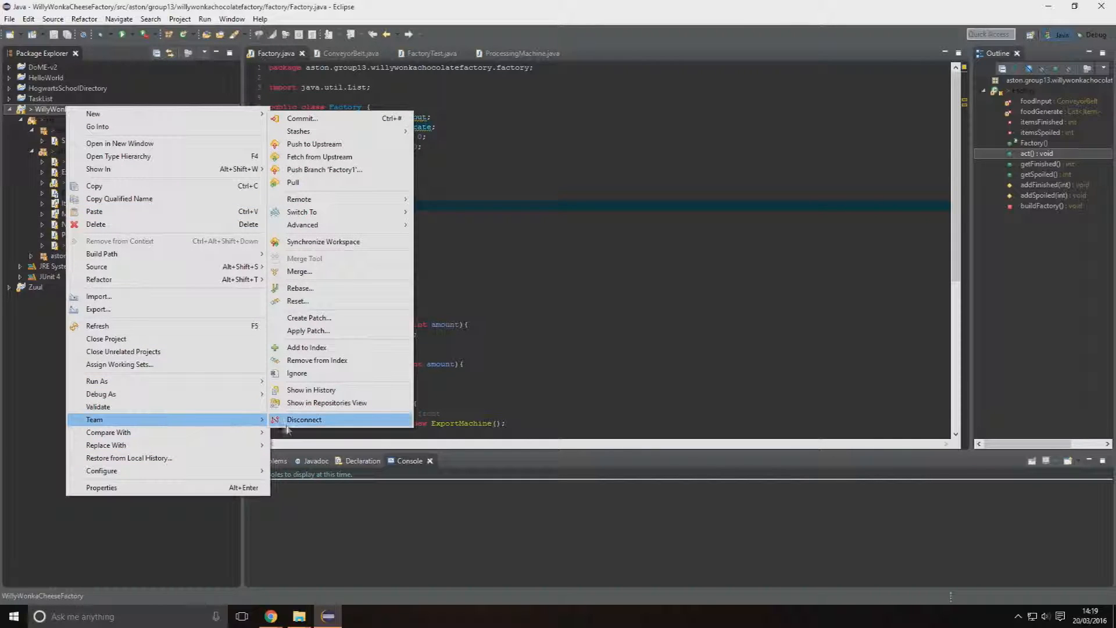
pyautogui.moveTo(400, 214)
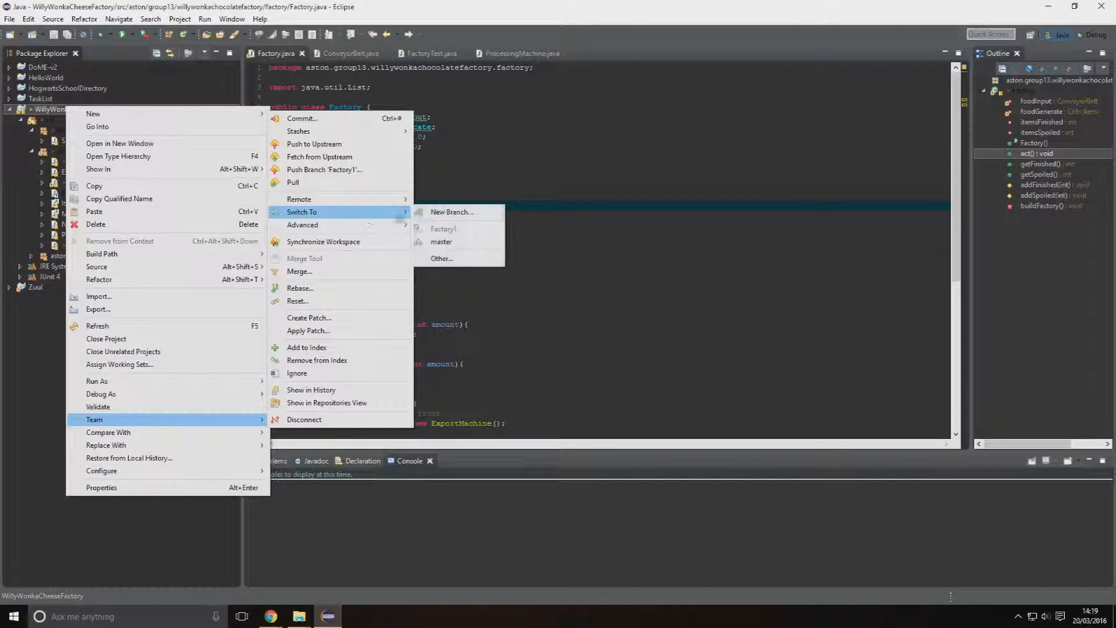
pyautogui.click(449, 212)
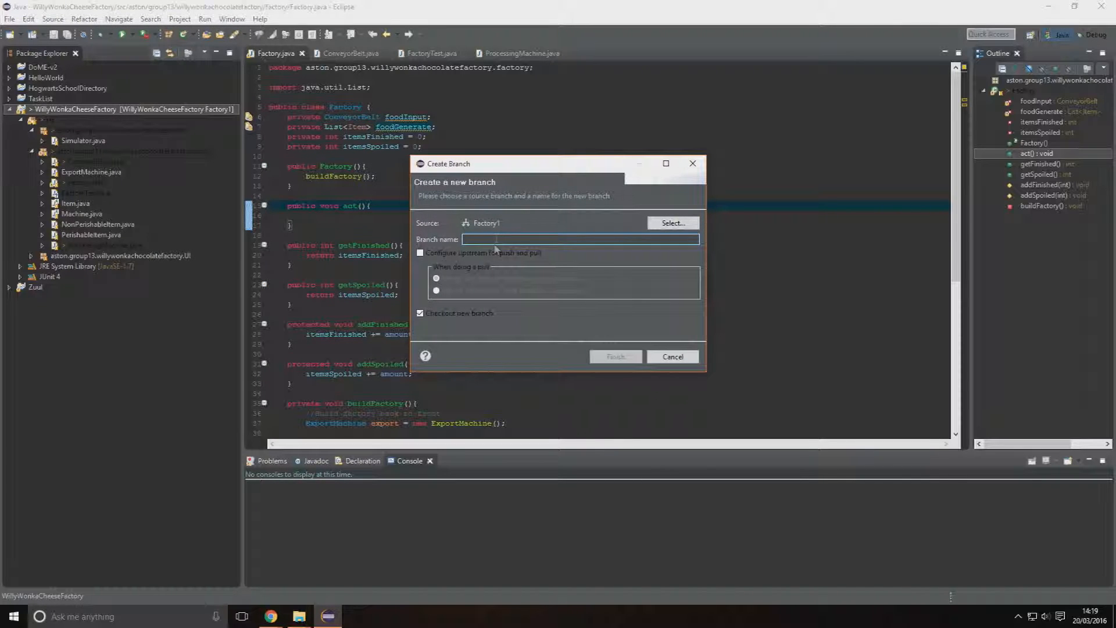
pyautogui.write('Machine1')
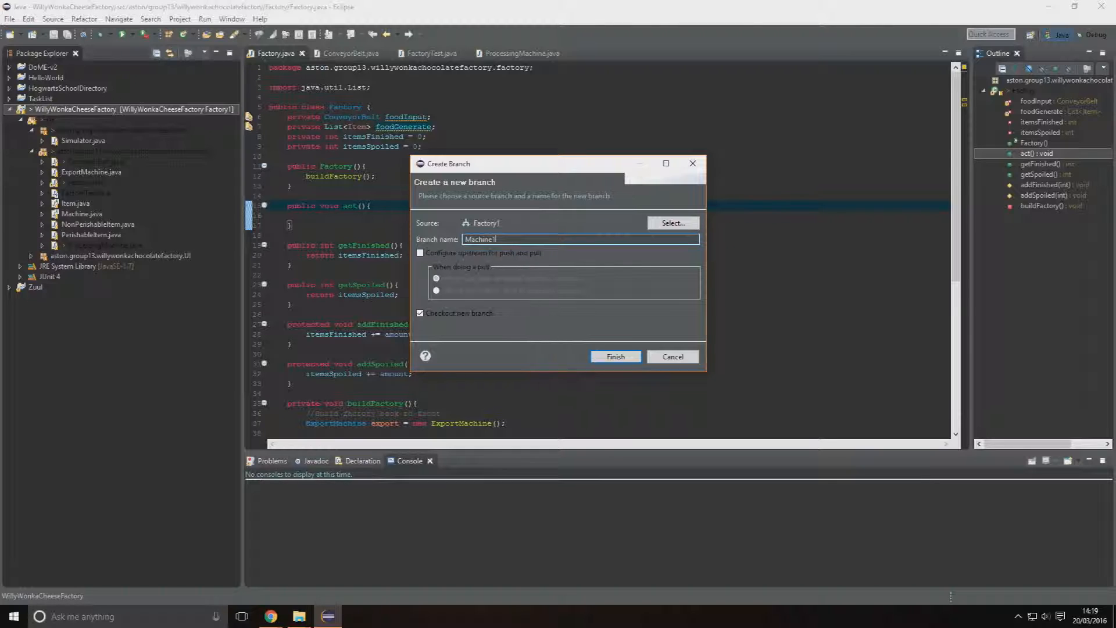
pyautogui.press('BackSpace')
pyautogui.press('BackSpace')
pyautogui.press('BackSpace')
pyautogui.press('BackSpace')
pyautogui.press('BackSpace')
pyautogui.write('E')
pyautogui.click(615, 358)
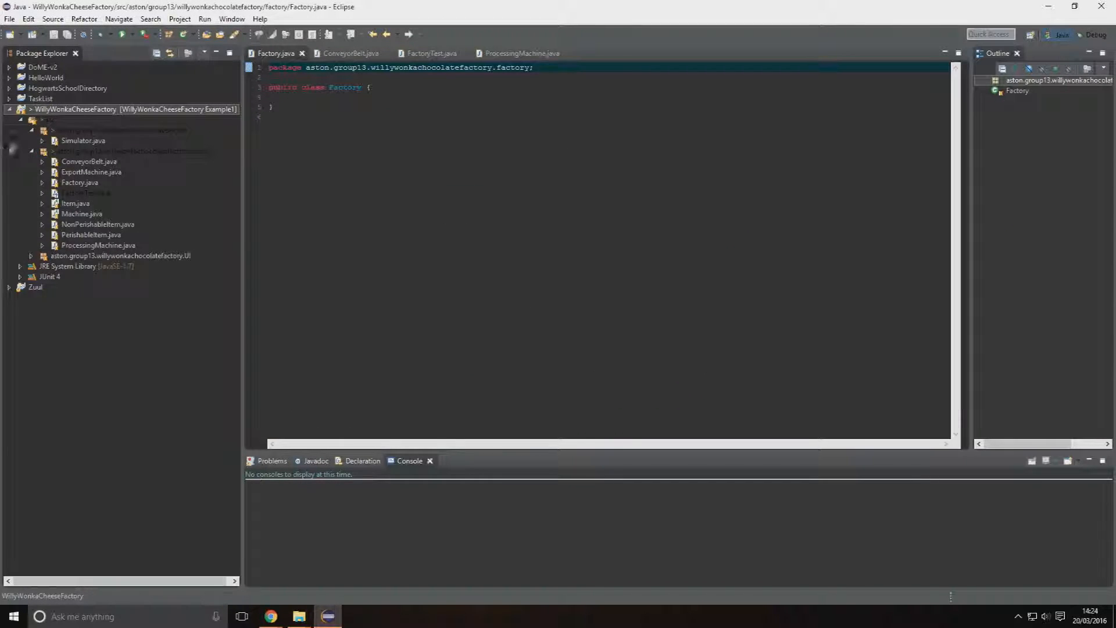
# Switch the WillyWonkaCheeseFactory project to the Factory1 branch
pyautogui.rightClick(92, 110)
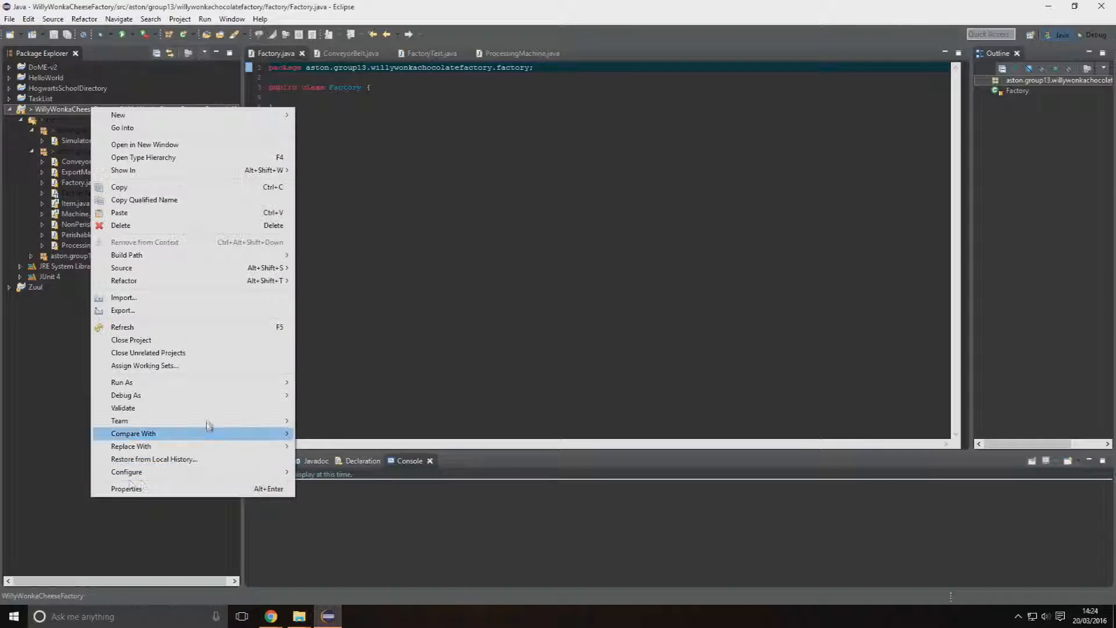
pyautogui.moveTo(200, 427)
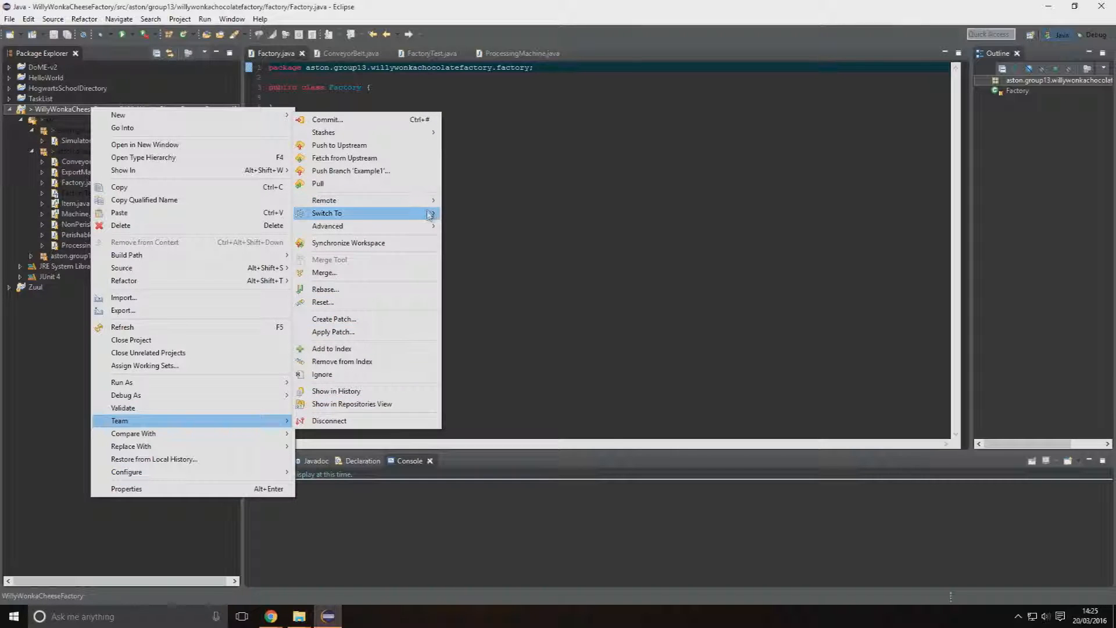
pyautogui.moveTo(424, 214)
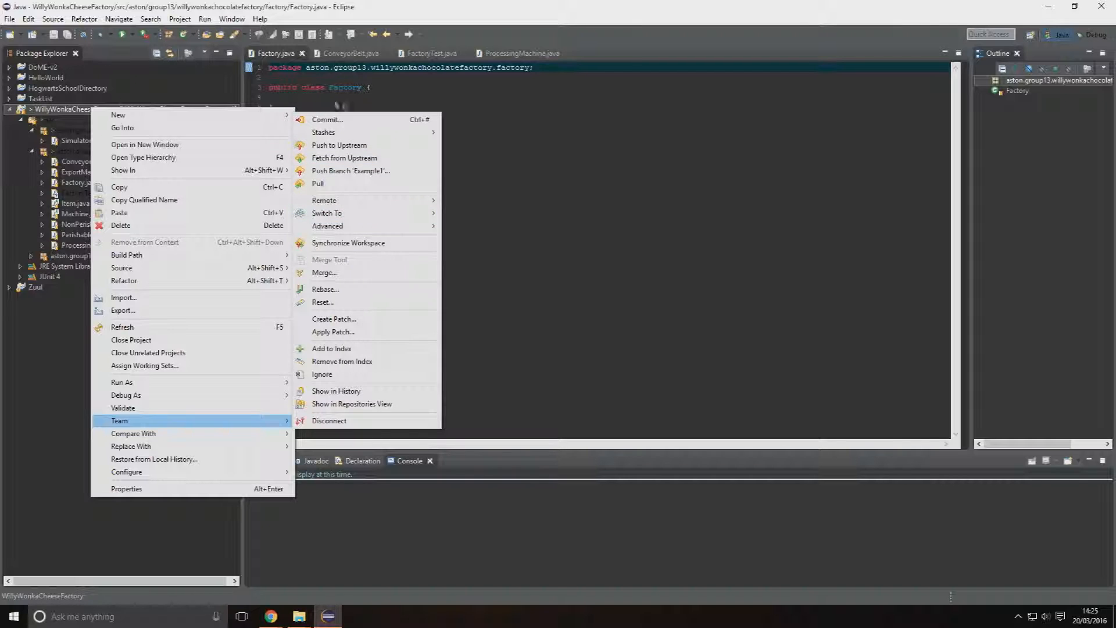
pyautogui.moveTo(385, 213)
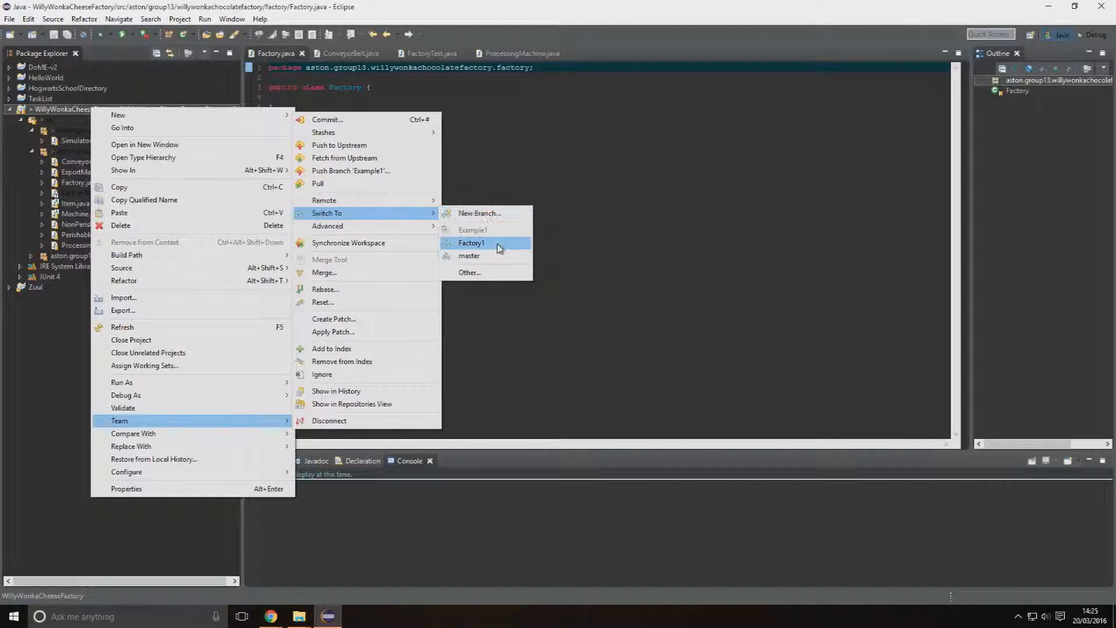
pyautogui.click(497, 245)
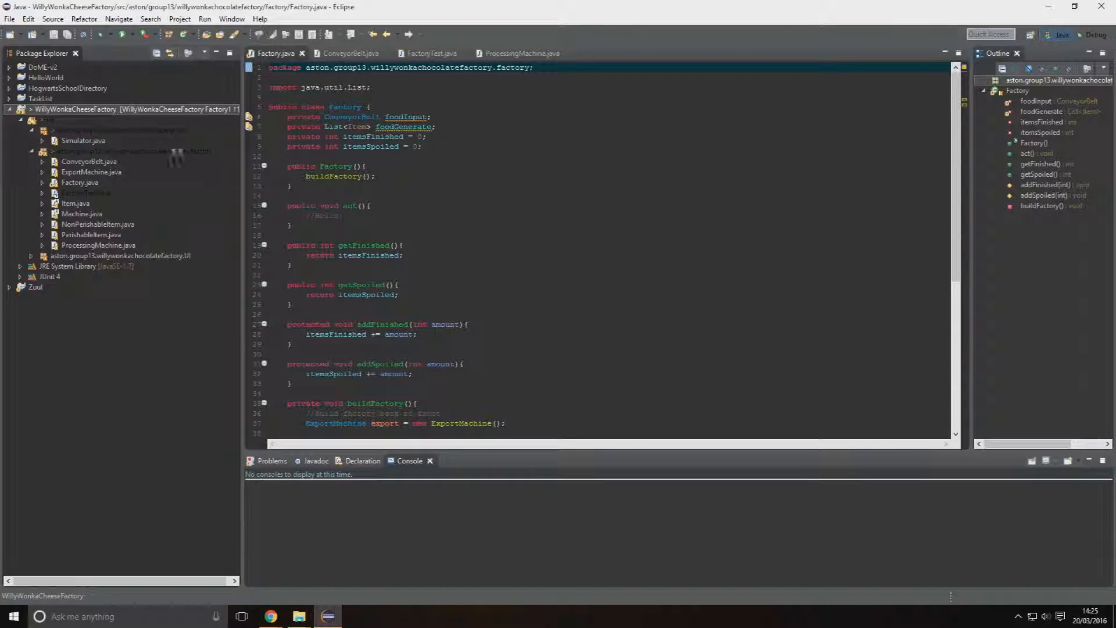
# Switch the WillyWonkaCheeseFactory project back to the Example1 branch
pyautogui.rightClick(51, 111)
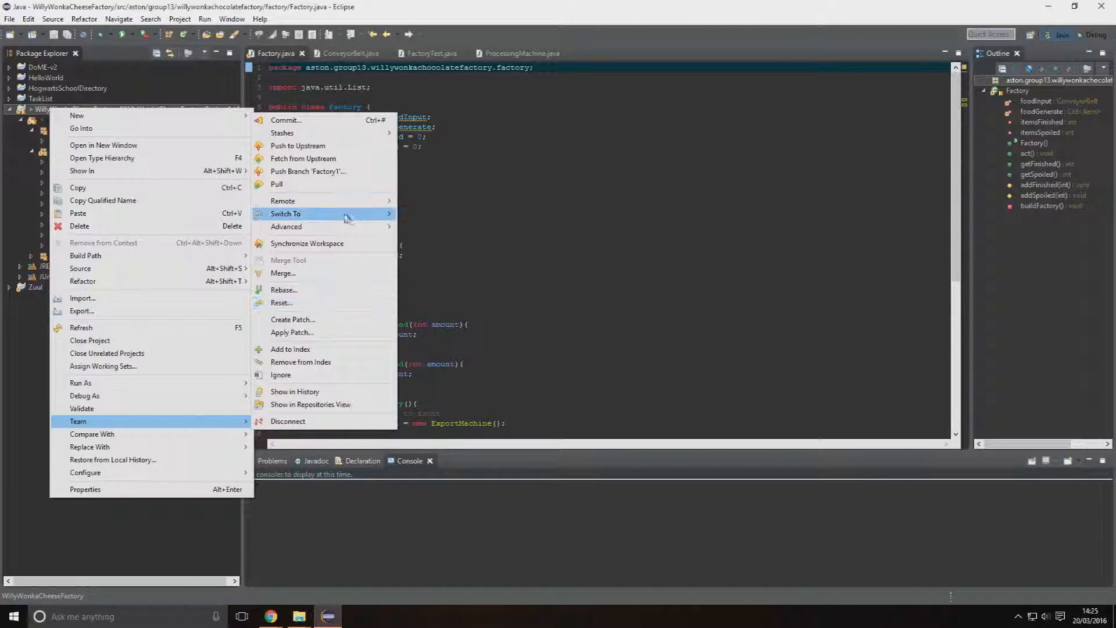
pyautogui.moveTo(355, 215)
pyautogui.click(414, 229)
pyautogui.rightClick(102, 108)
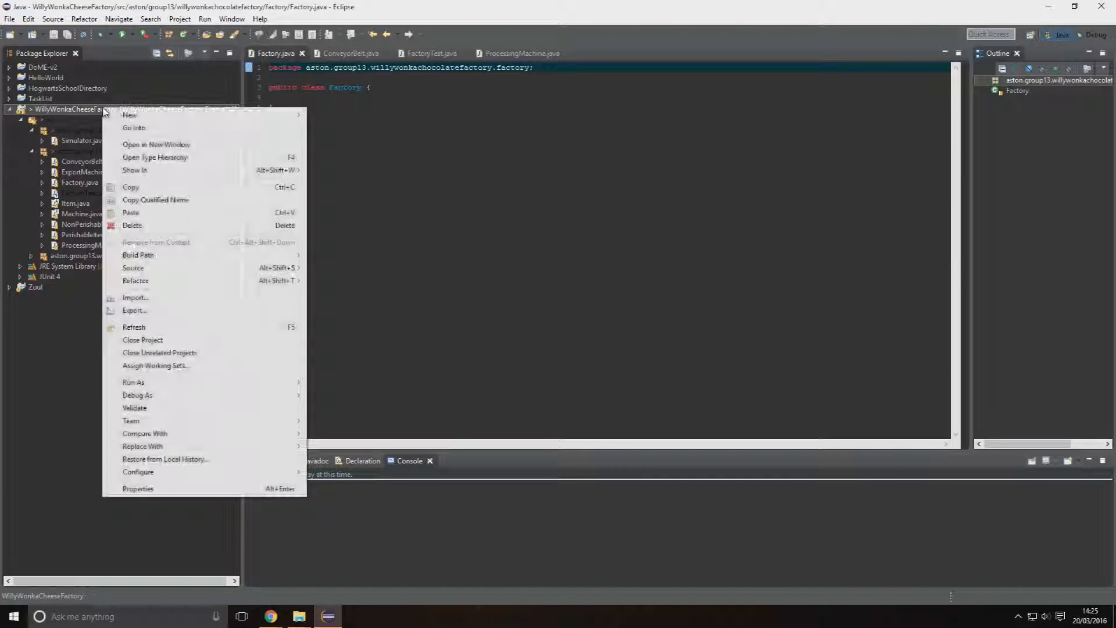
pyautogui.click(352, 90)
# Add an indented comment "//Testing!" inside the Factory class in Factory.java and save the file
pyautogui.click(340, 103)
pyautogui.click(355, 96)
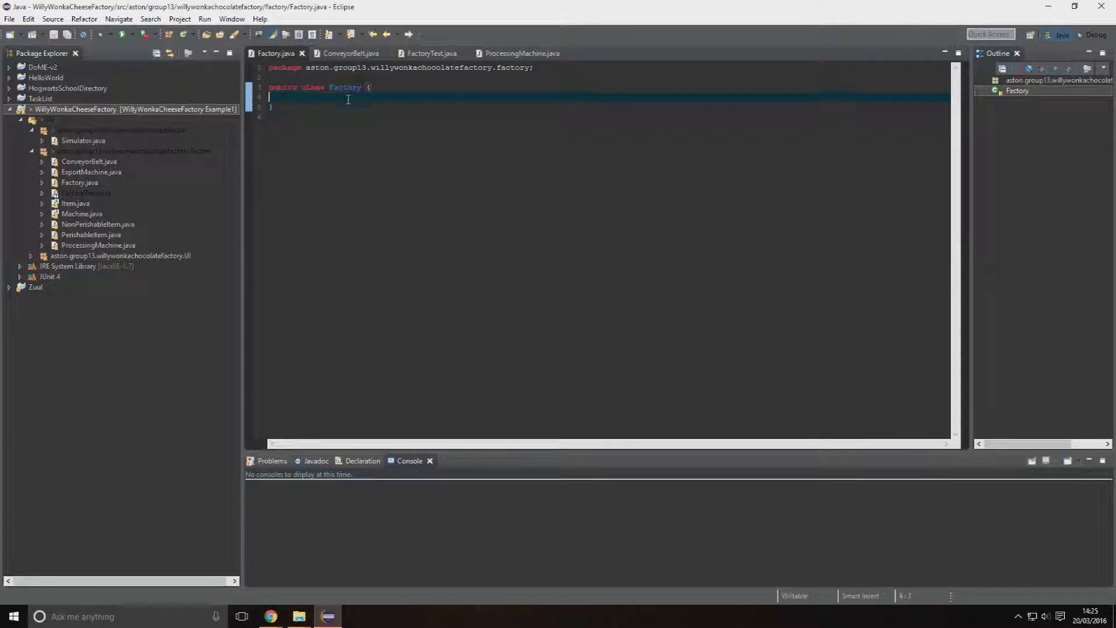
pyautogui.press('Tab')
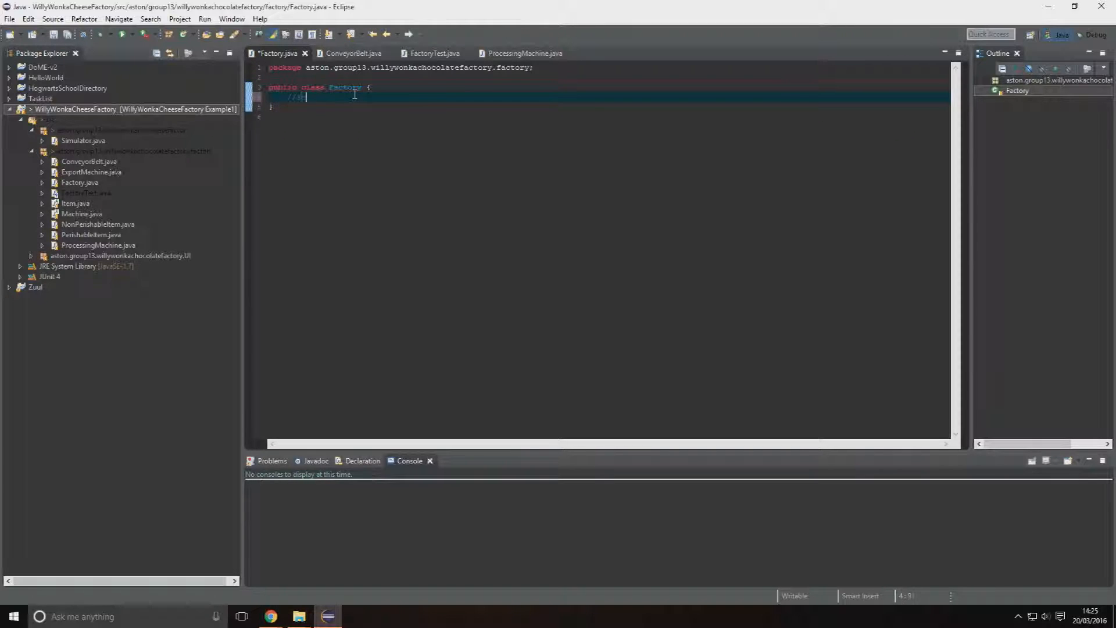
pyautogui.hotkey('ctrl', 's')
# Commit and push the Factory.java change with the message "Testing!" and body "here is a longer description", and dismiss the push results
pyautogui.rightClick(90, 109)
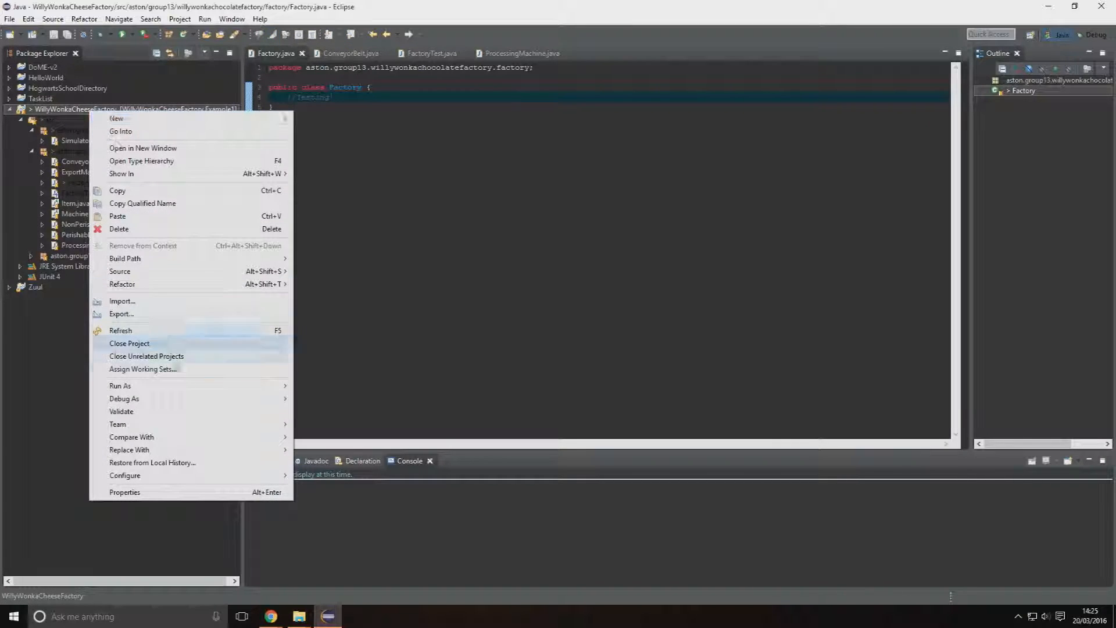
pyautogui.moveTo(191, 424)
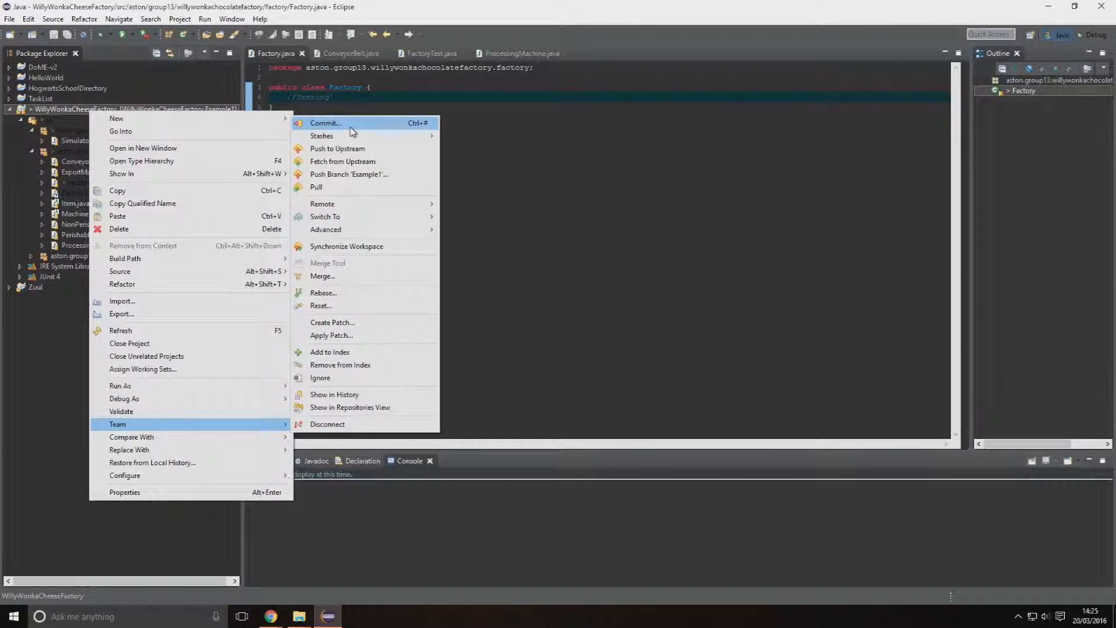
pyautogui.click(352, 125)
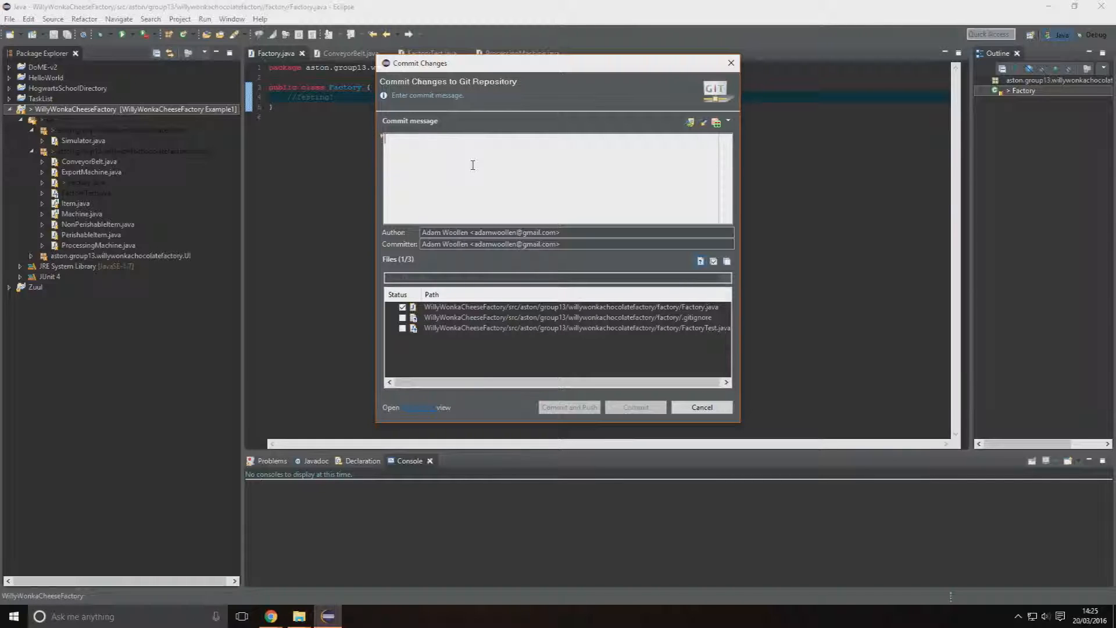
pyautogui.write('Testing! ')
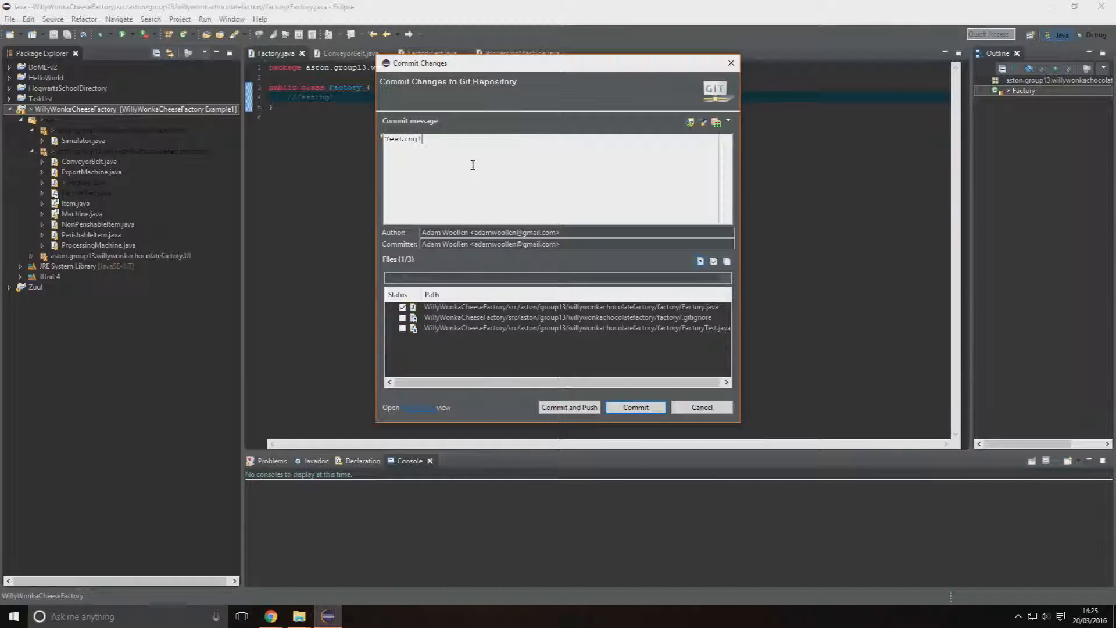
pyautogui.write('dawdaw')
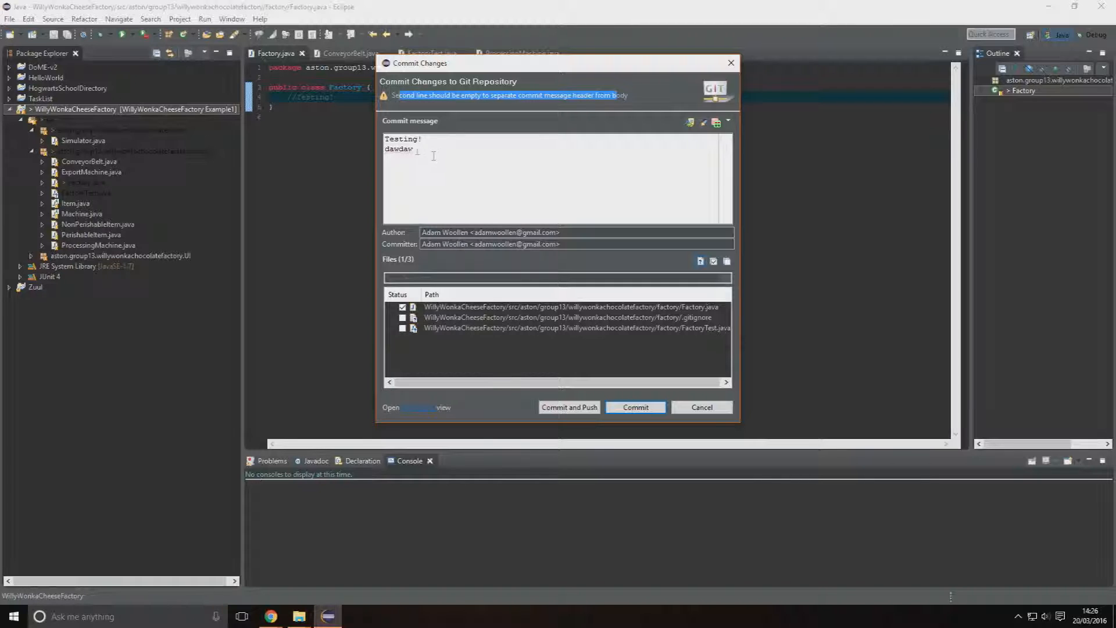
pyautogui.moveTo(414, 149); pyautogui.dragTo(373, 151)
pyautogui.press('BackSpace')
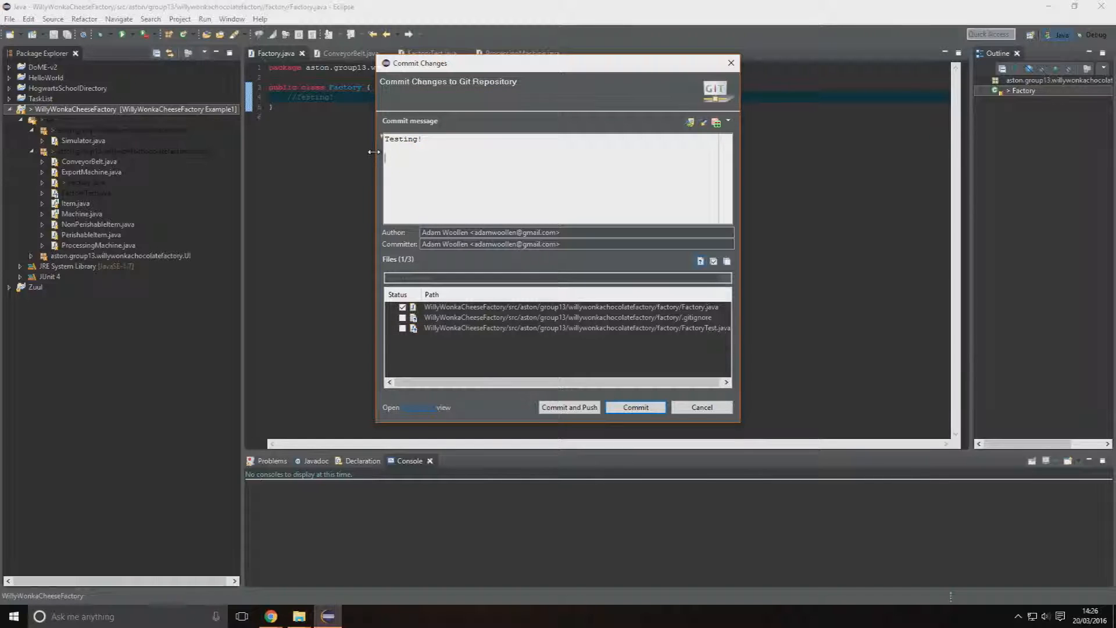
pyautogui.write('here is a longer description')
pyautogui.click(570, 409)
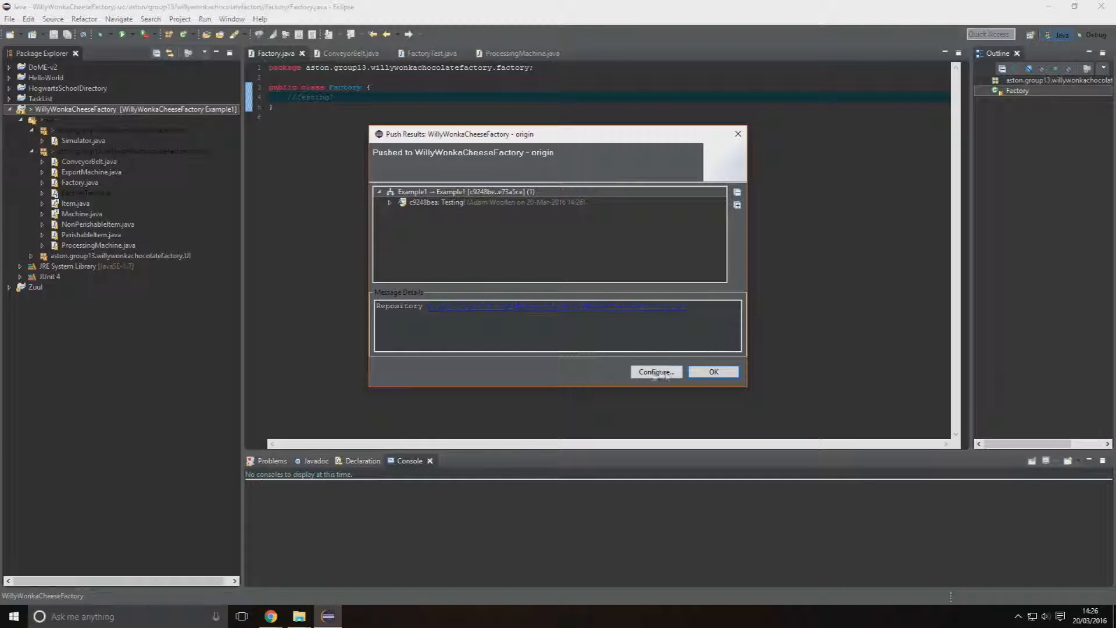
pyautogui.click(713, 372)
# Switch to the WillyWonkaCheeseFactory repository page on GitHub in Chrome and open the Example1 branch from its branch list
pyautogui.moveTo(271, 615)
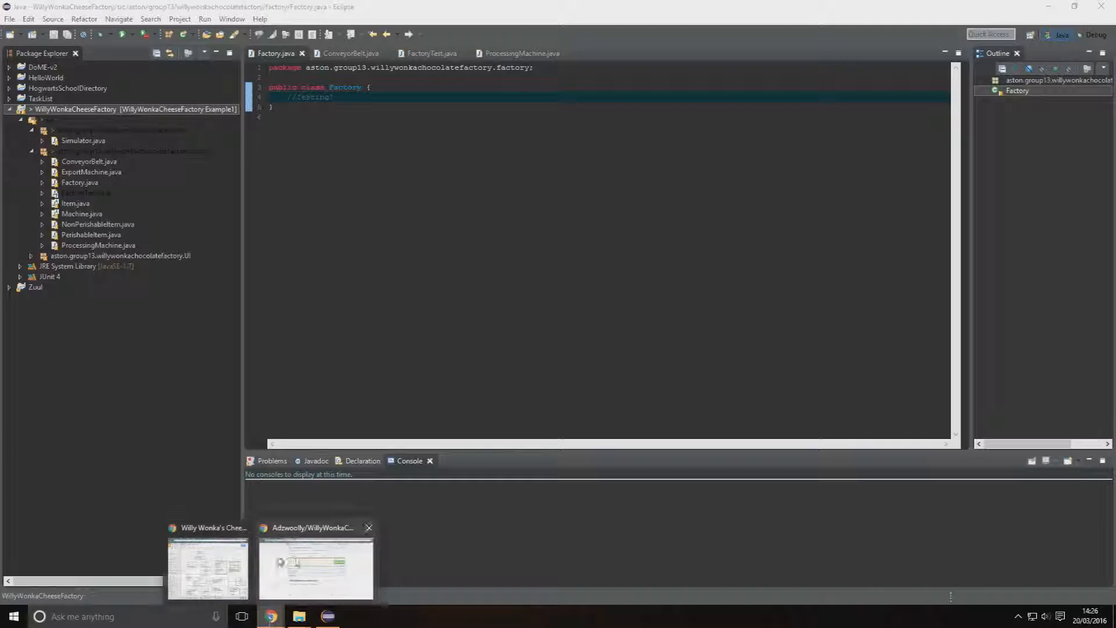
pyautogui.click(303, 563)
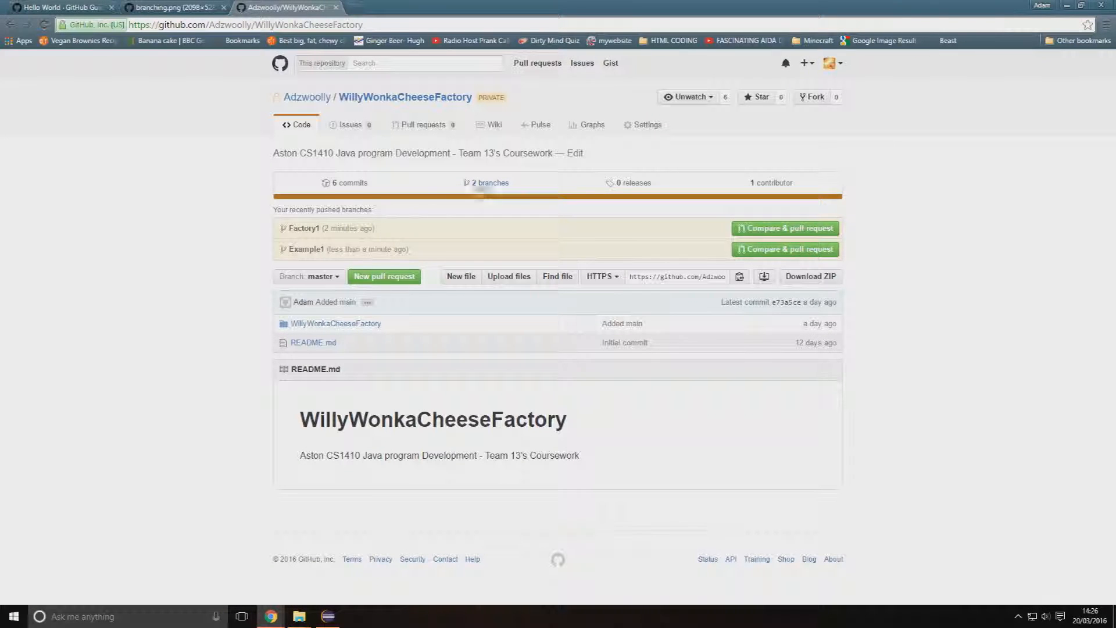
pyautogui.click(489, 183)
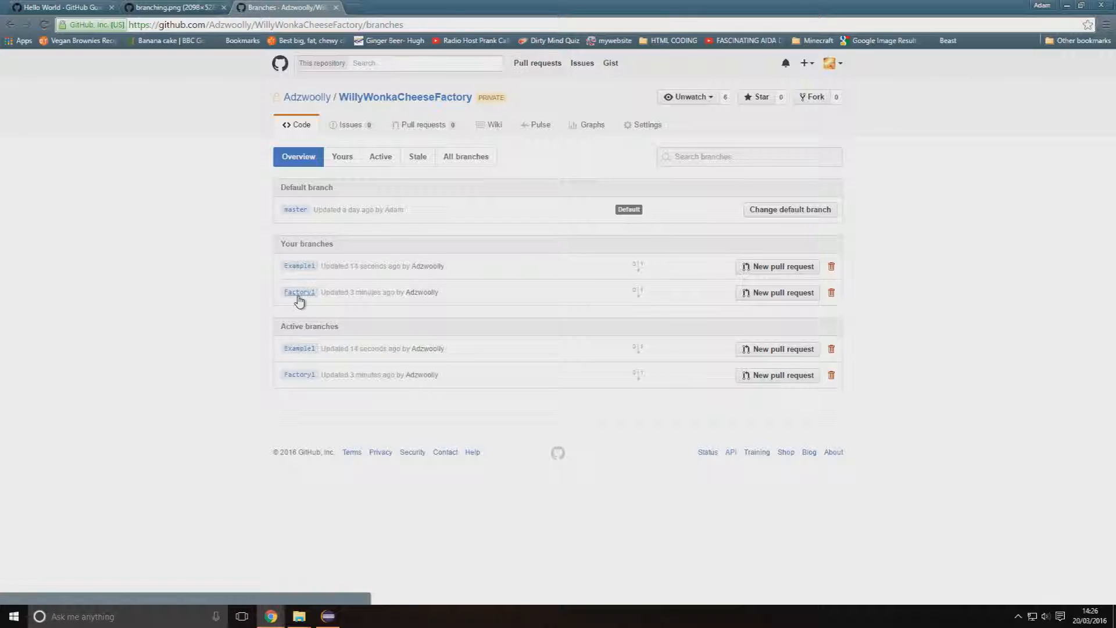
pyautogui.click(300, 266)
# Browse the Example1 branch through src/aston/group13/willywonkachocolatefactory/factory to Factory.java and examine the committed comment
pyautogui.click(348, 344)
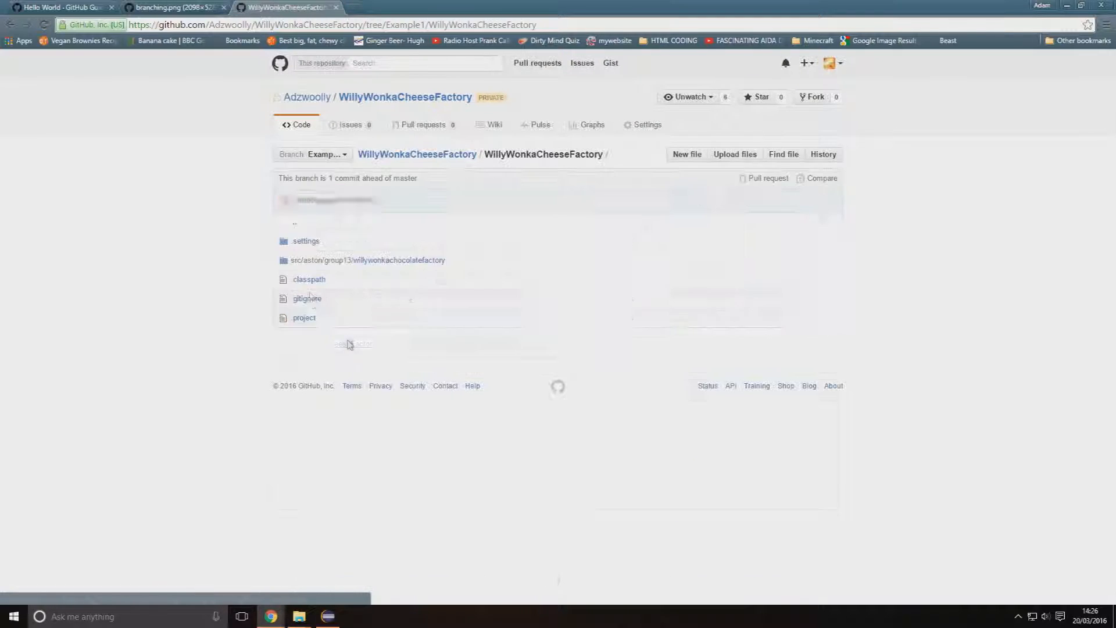
pyautogui.click(320, 263)
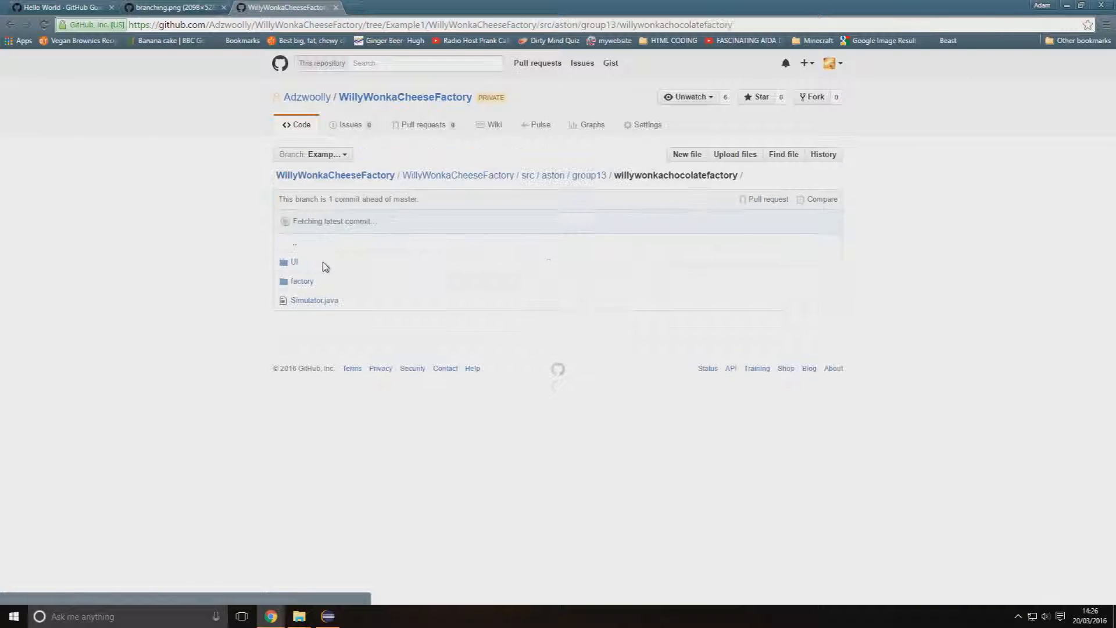
pyautogui.click(300, 282)
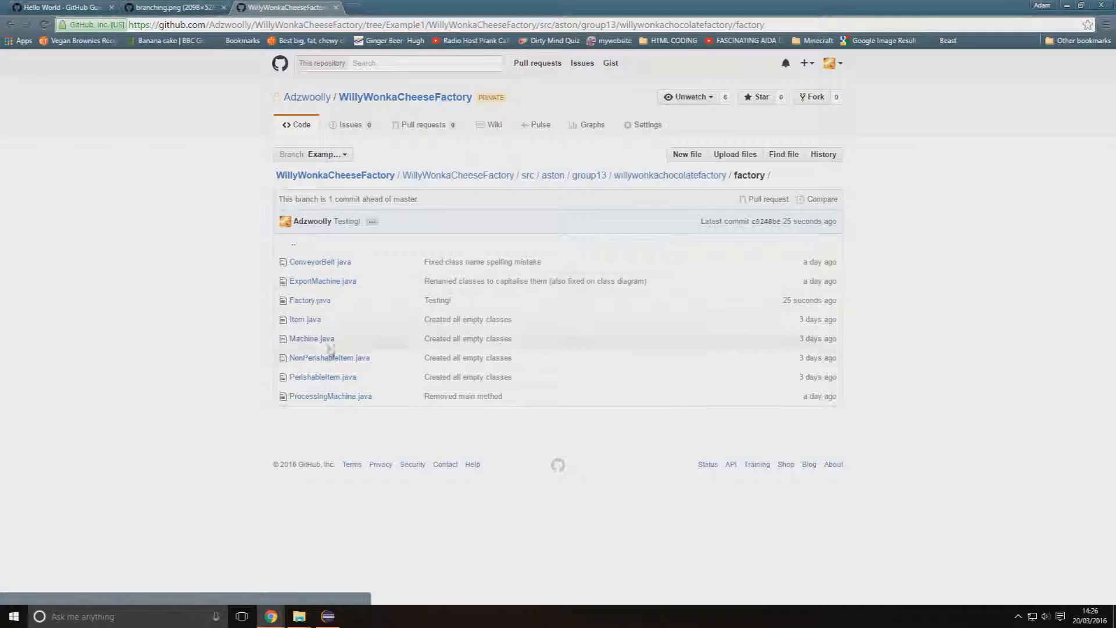
pyautogui.click(309, 301)
pyautogui.moveTo(381, 305); pyautogui.dragTo(337, 304)
pyautogui.click(336, 305)
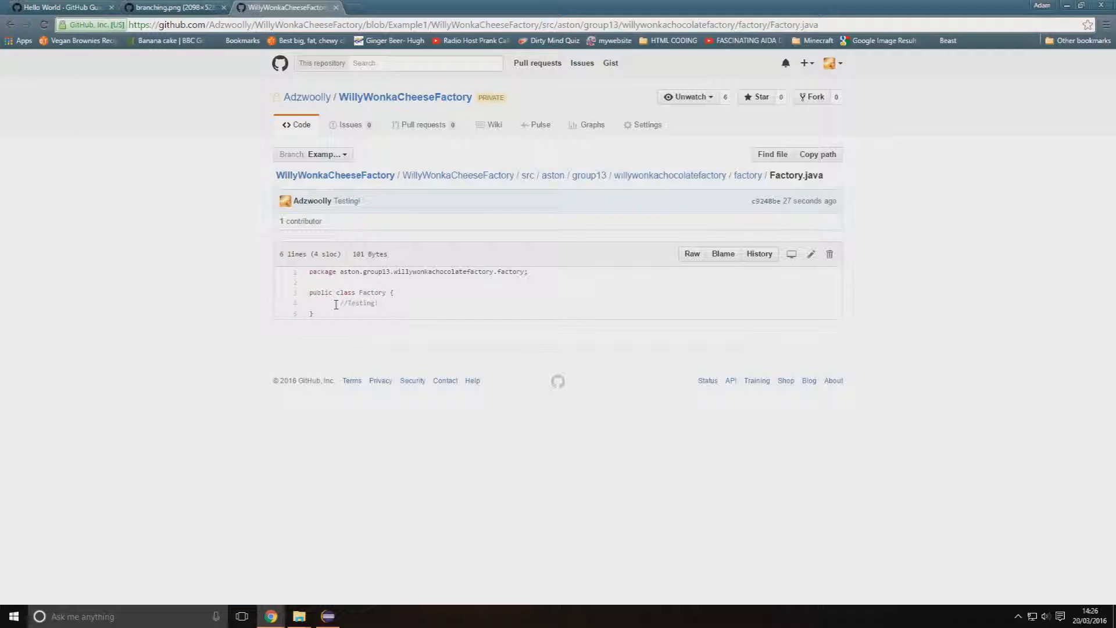
# Browse the master branch through src/aston/group13/willywonkachocolatefactory/factory to Factory.java and examine its code for comparison with Example1
pyautogui.click(356, 99)
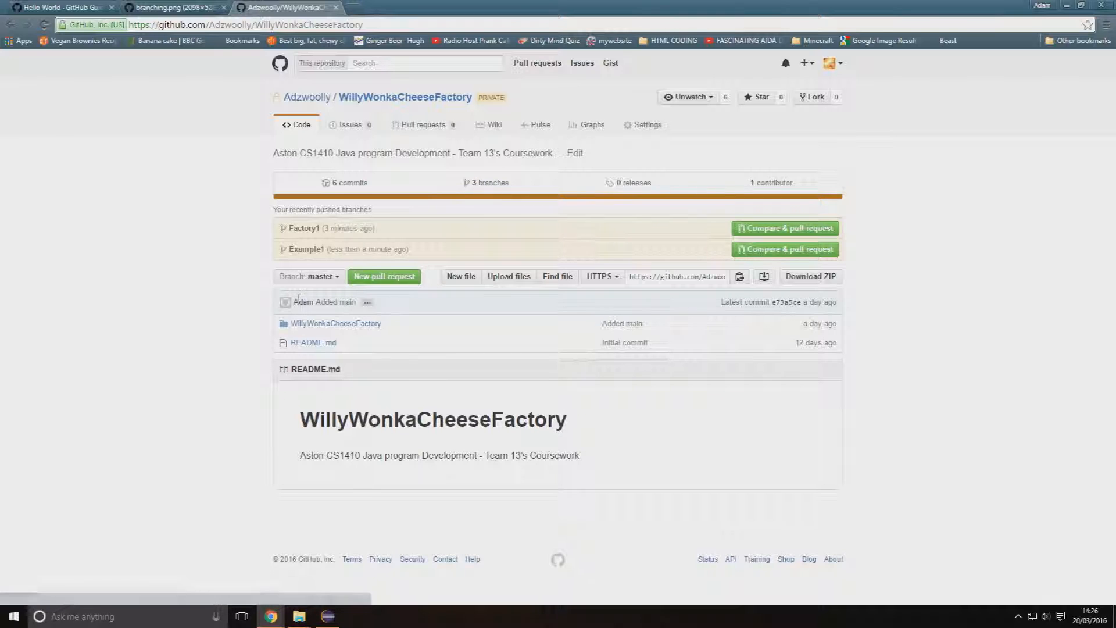
pyautogui.click(320, 323)
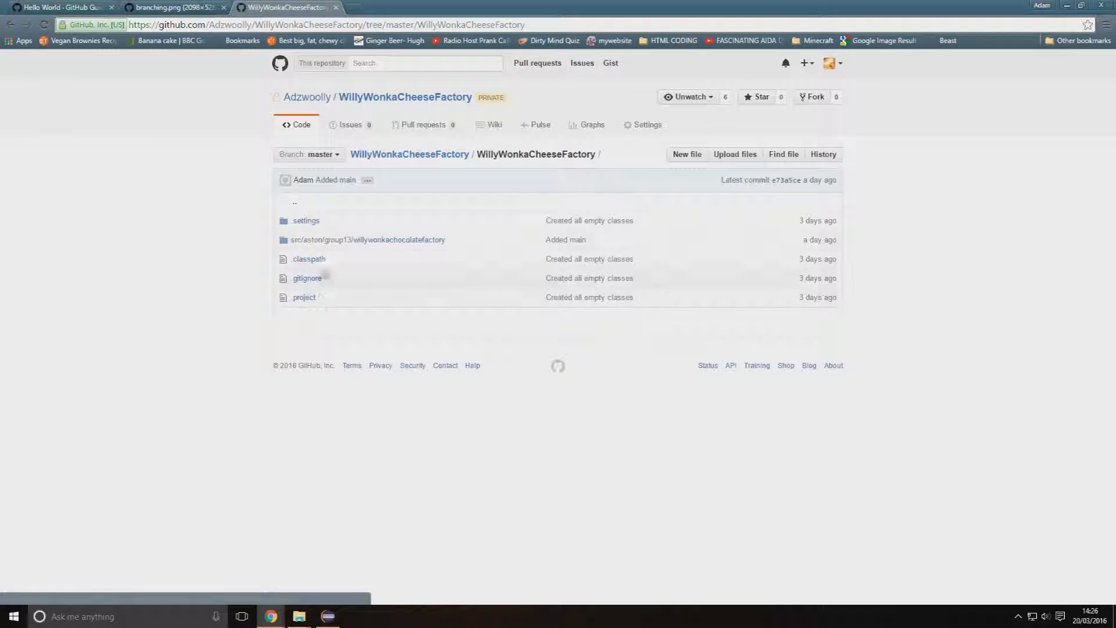
pyautogui.click(316, 241)
pyautogui.click(301, 260)
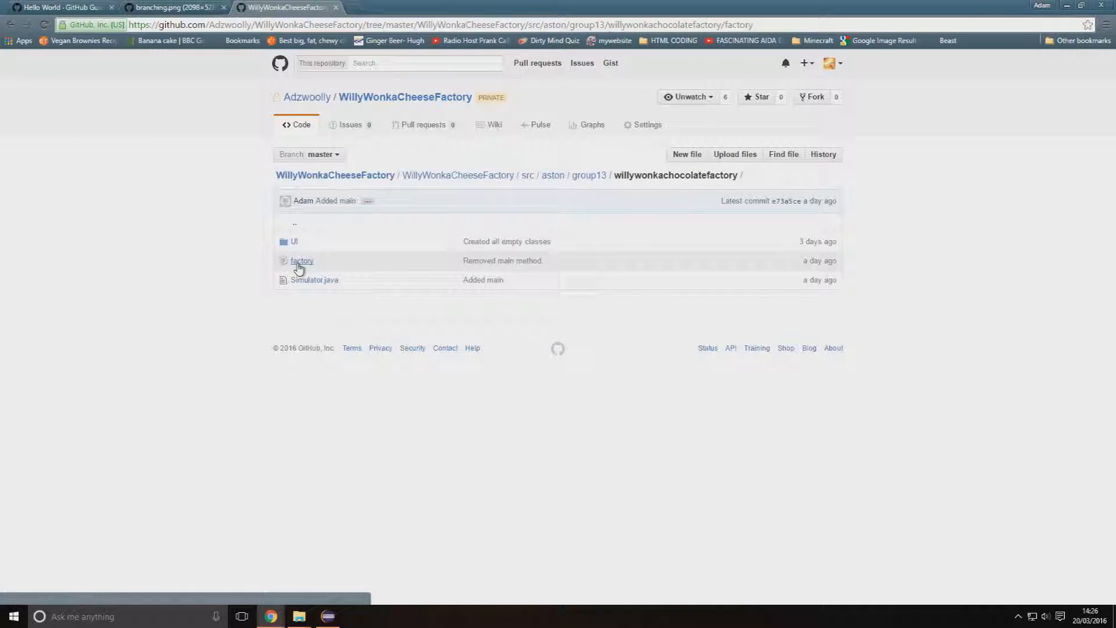
pyautogui.click(309, 278)
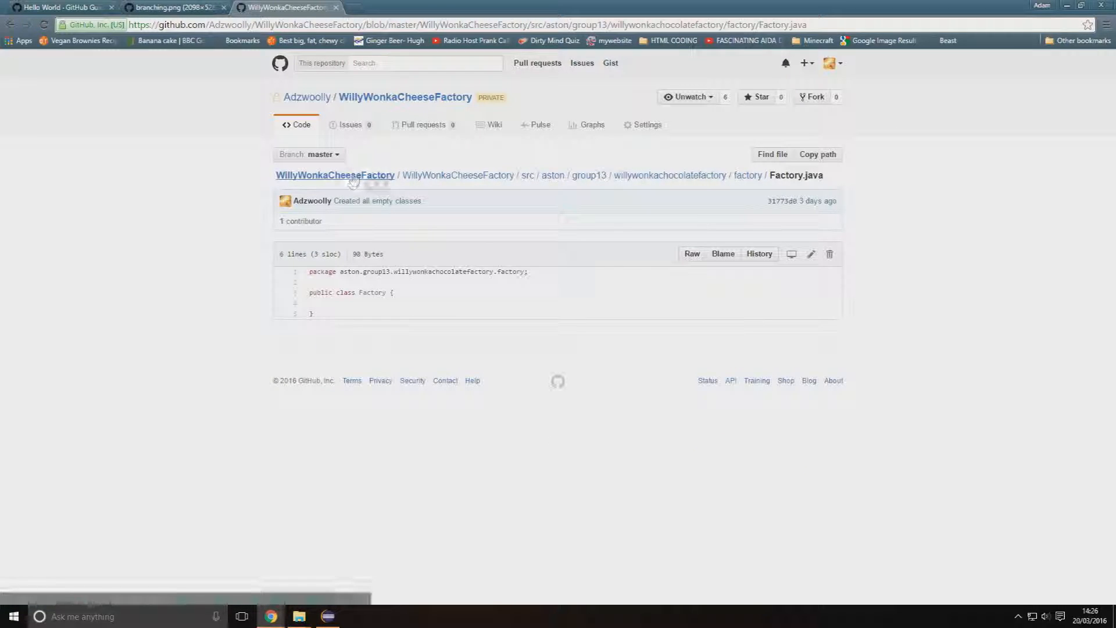
# Return to the Example1 branch and create a pull request into master titled "Testing!" with the description "here is a longer description"
pyautogui.click(413, 175)
pyautogui.click(414, 154)
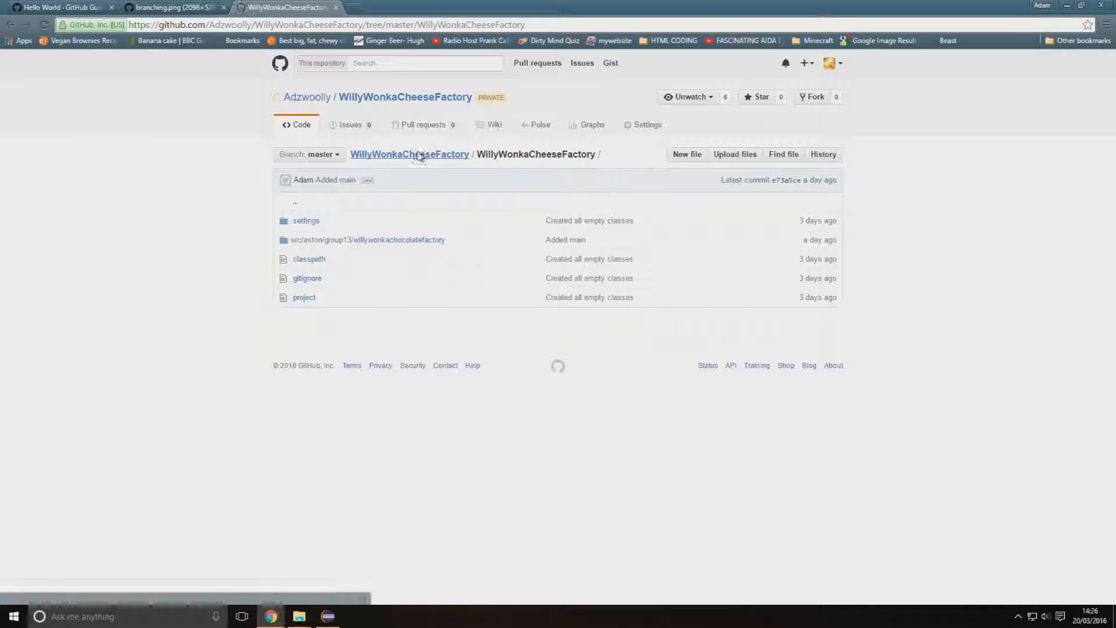
pyautogui.click(304, 249)
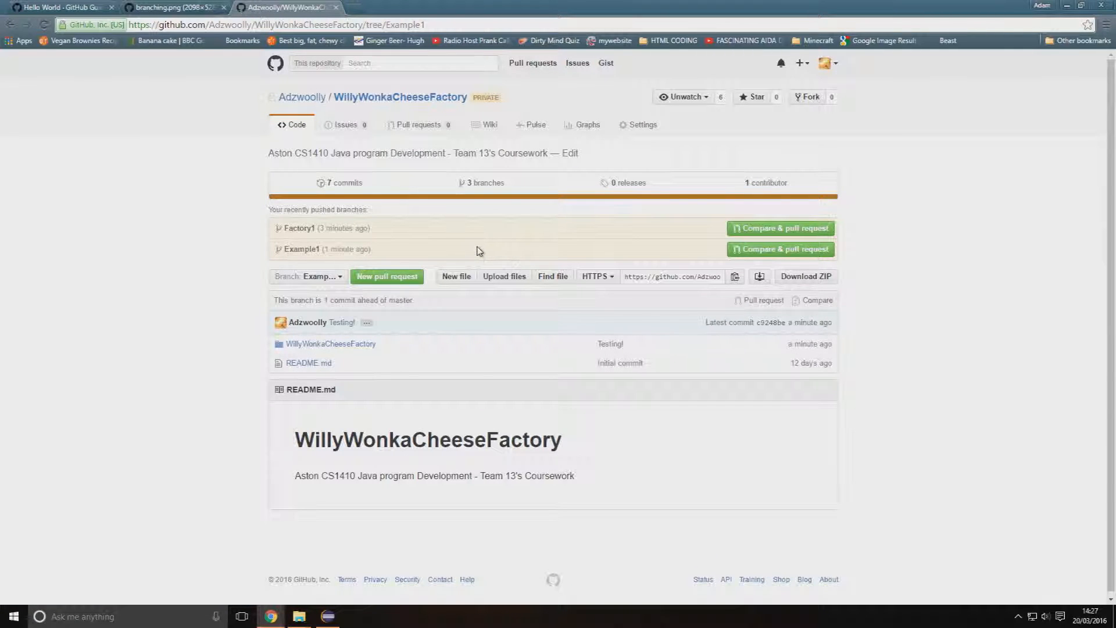
pyautogui.click(770, 250)
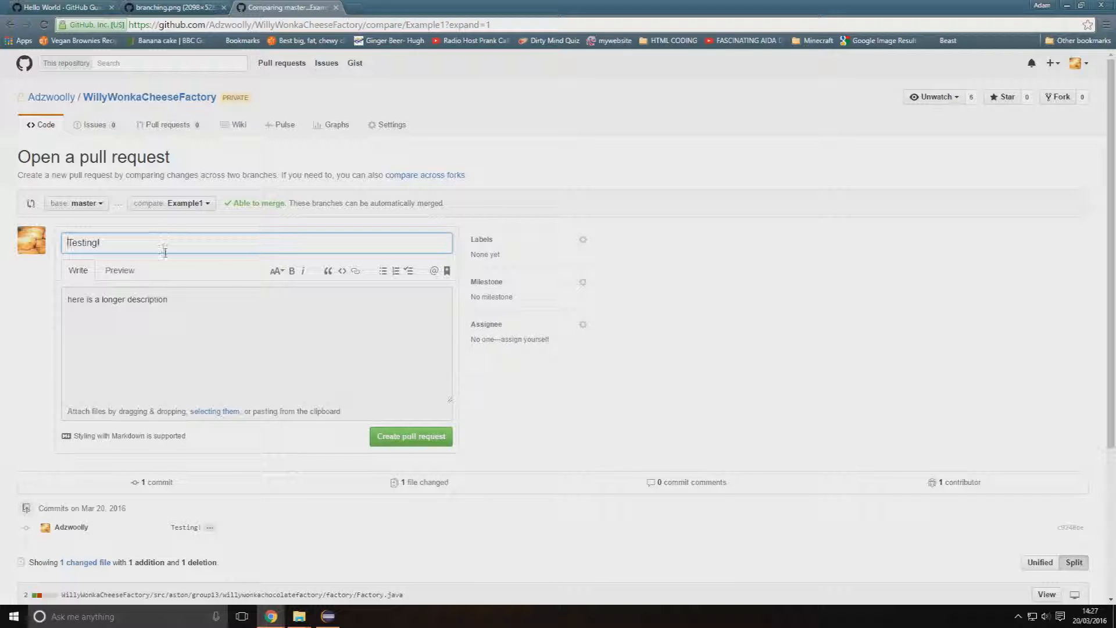
pyautogui.click(184, 299)
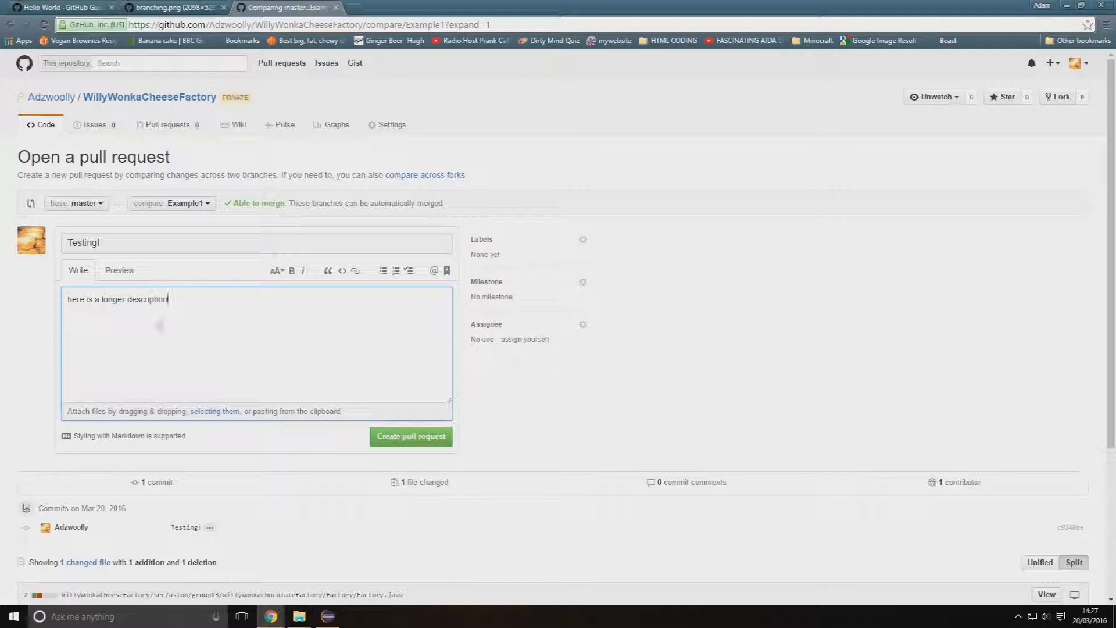
pyautogui.scroll(-1, 445, 440)
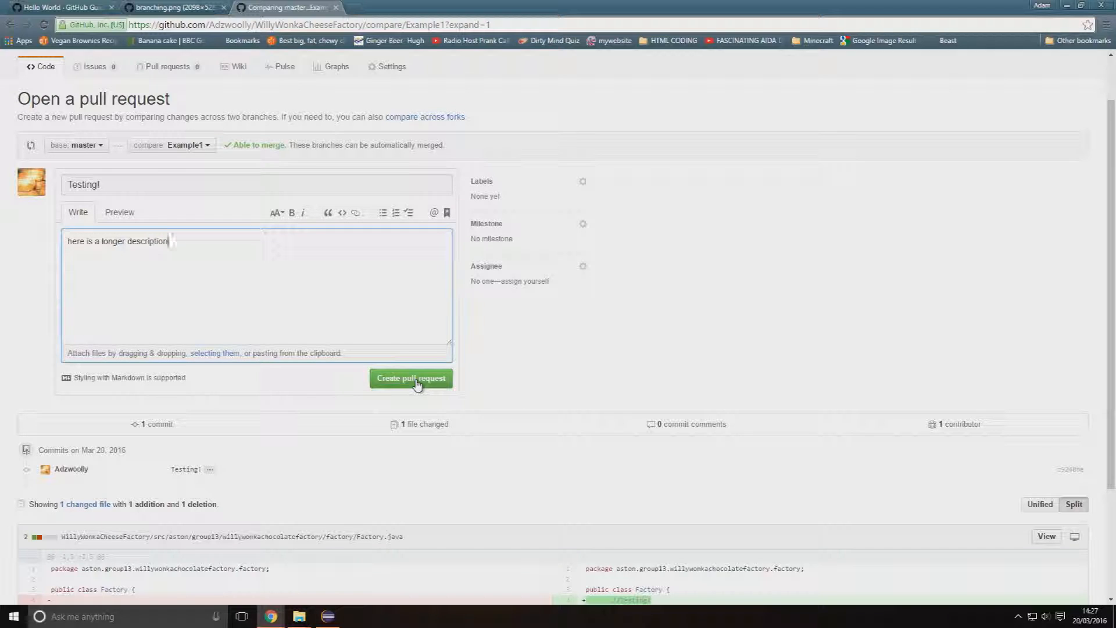
pyautogui.scroll(-3, 417, 385)
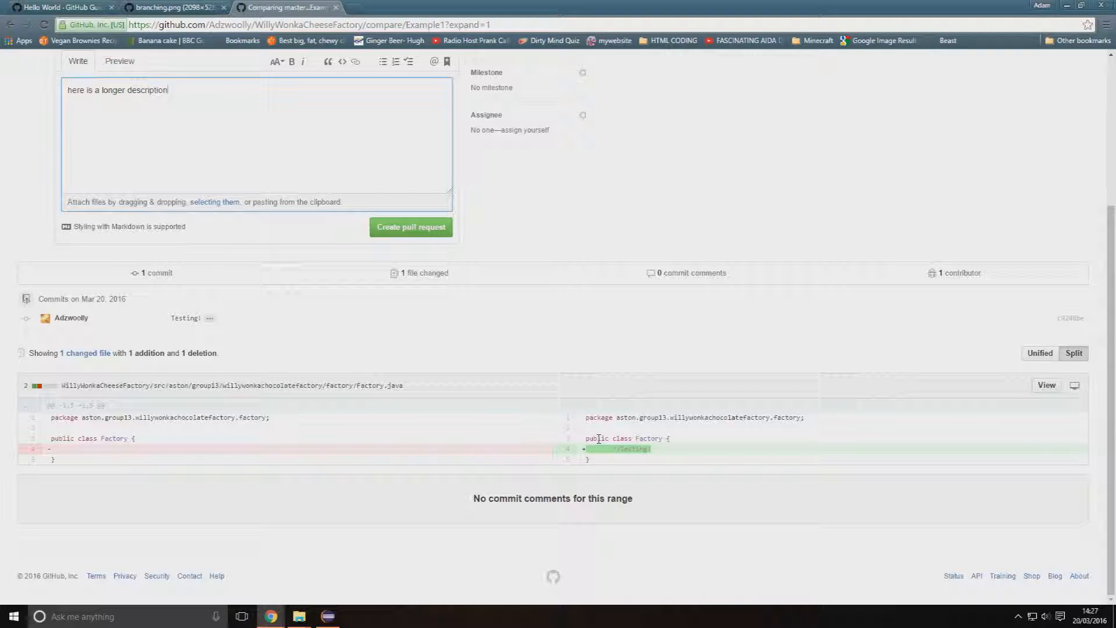
pyautogui.click(410, 230)
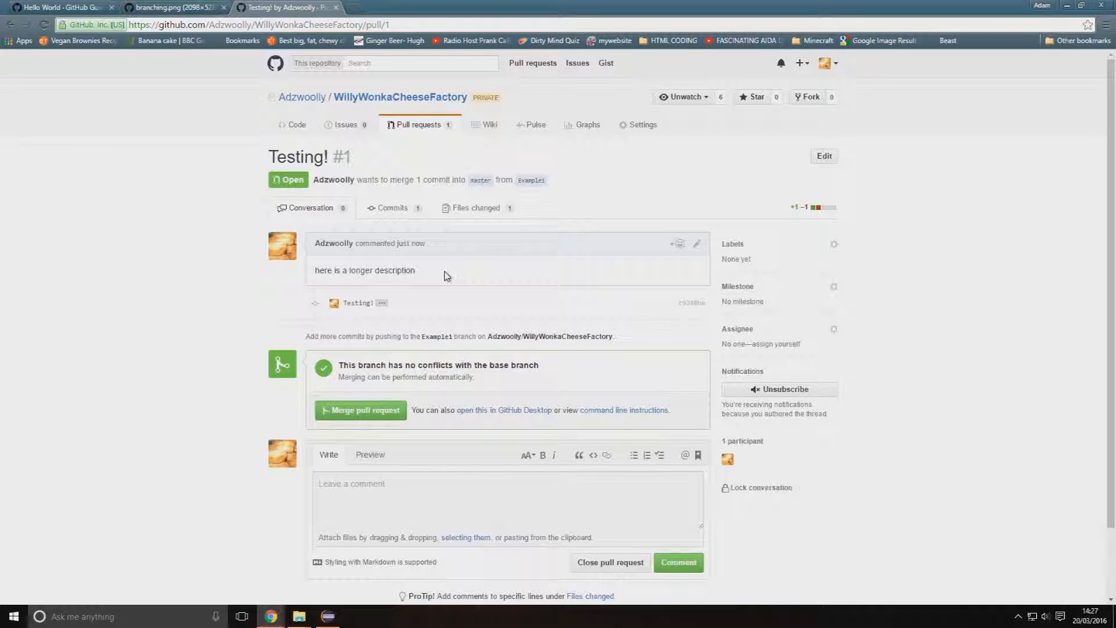
# Check the pull request's merge conflict status and post the comment "Hey, nice change"
pyautogui.moveTo(340, 364); pyautogui.dragTo(511, 366)
pyautogui.click(492, 383)
pyautogui.scroll(-1, 360, 444)
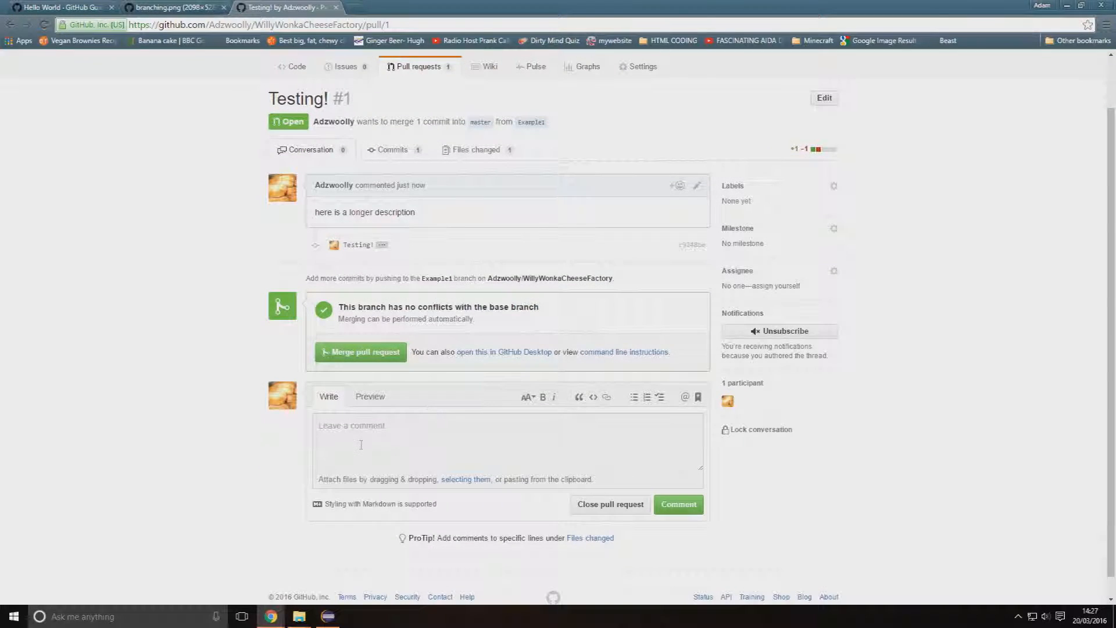
pyautogui.click(361, 445)
pyautogui.write('Hey, nice')
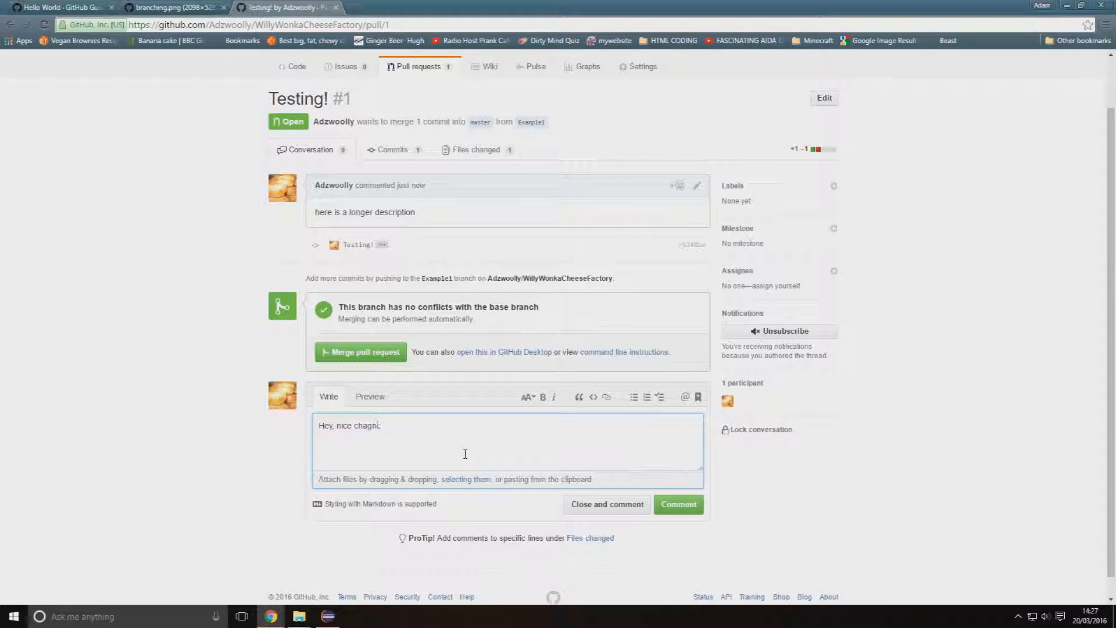
pyautogui.write(' change')
pyautogui.press('Return')
pyautogui.click(673, 504)
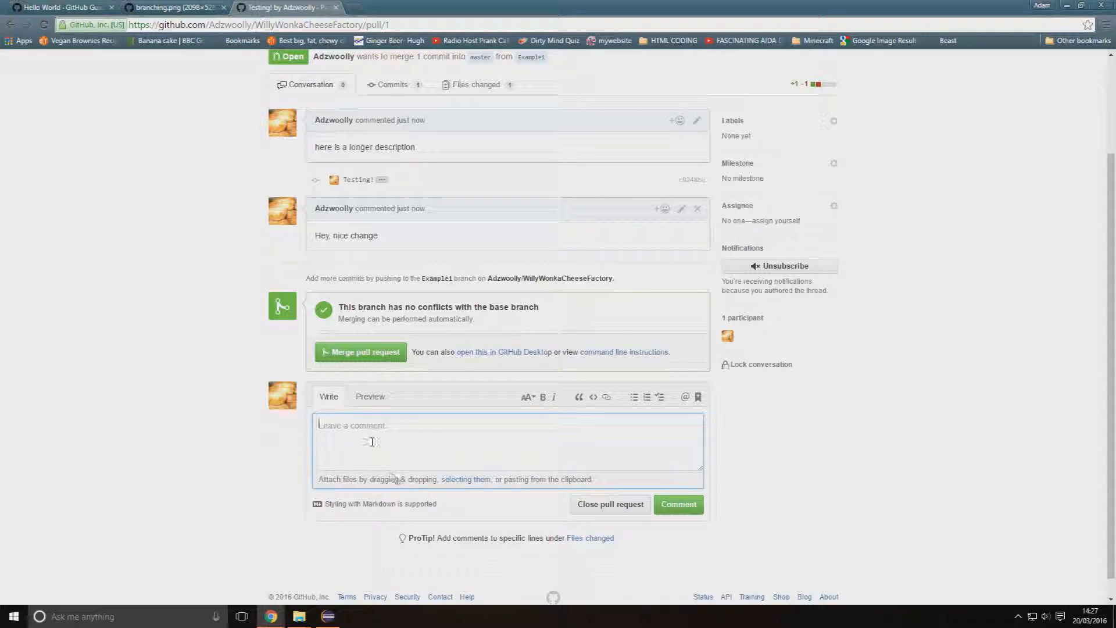
# Post a second comment, "Wait, I needed to do something", on the pull request
pyautogui.write('Wait')
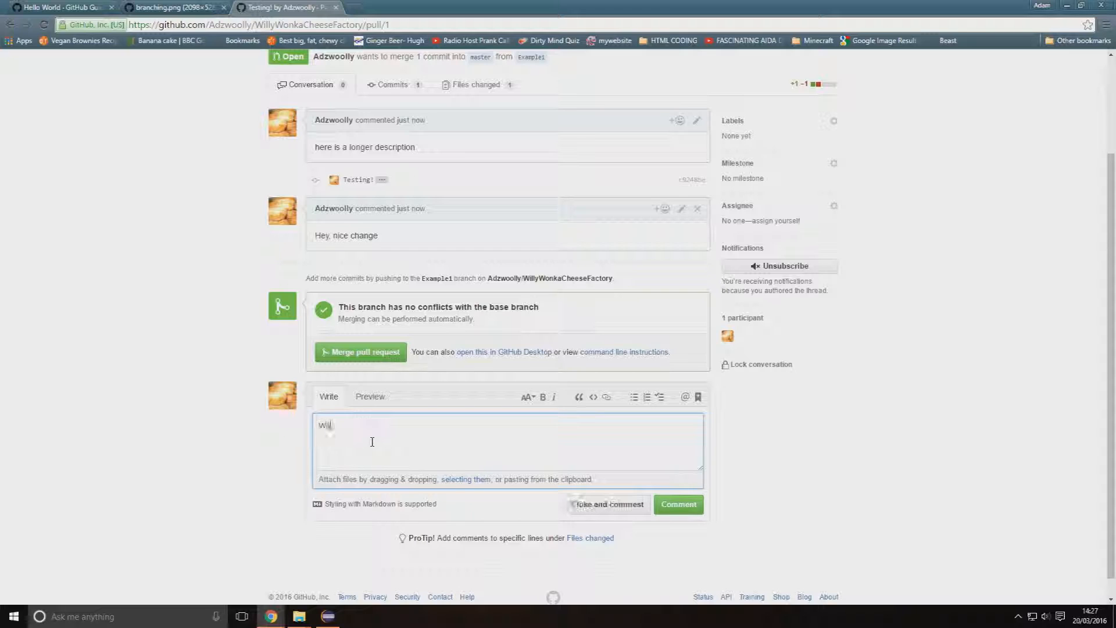
pyautogui.write(', I needed to do something')
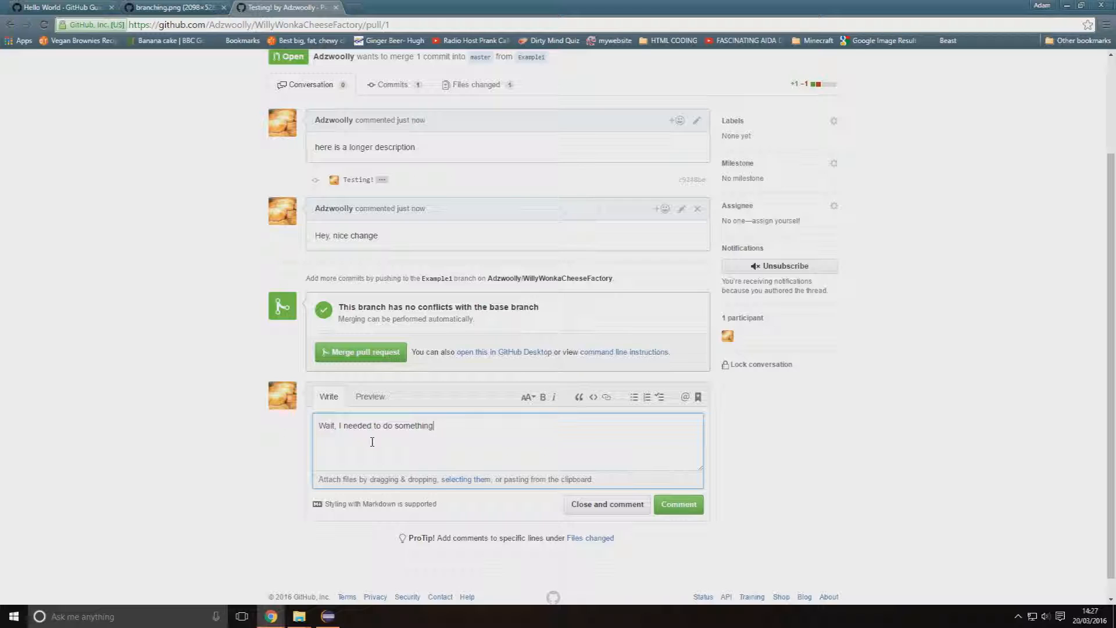
pyautogui.click(678, 512)
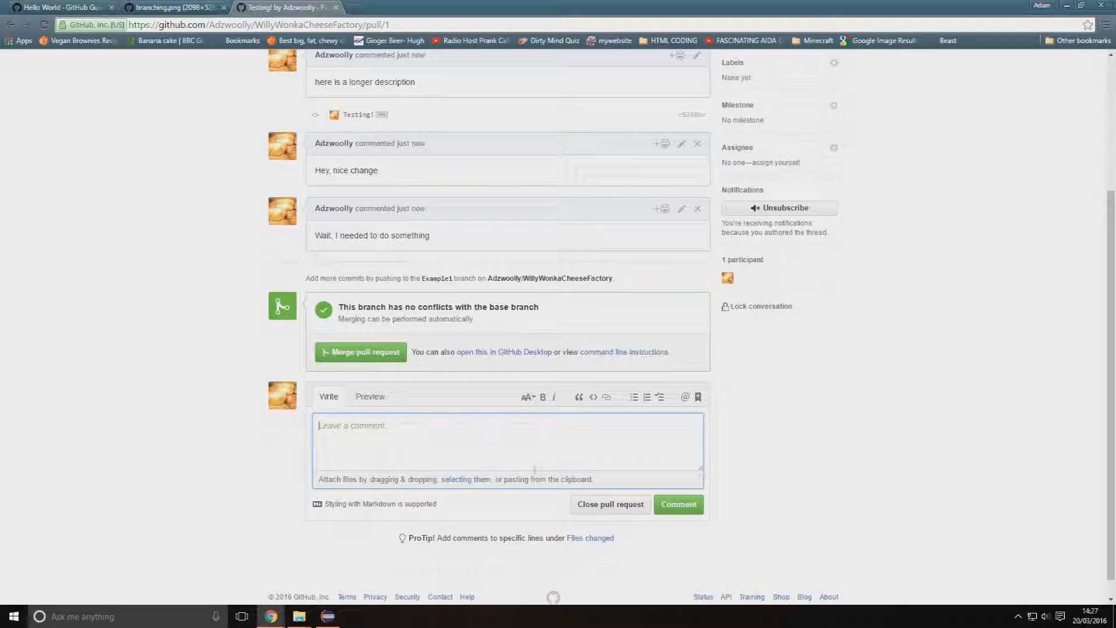
# Merge pull request #1 from Example1 into master with the commit message "Testing!"
pyautogui.moveTo(475, 319)
pyautogui.mouseDown()
pyautogui.moveTo(453, 306)
pyautogui.moveTo(342, 317)
pyautogui.moveTo(347, 305)
pyautogui.moveTo(478, 323)
pyautogui.mouseUp()
pyautogui.click(476, 329)
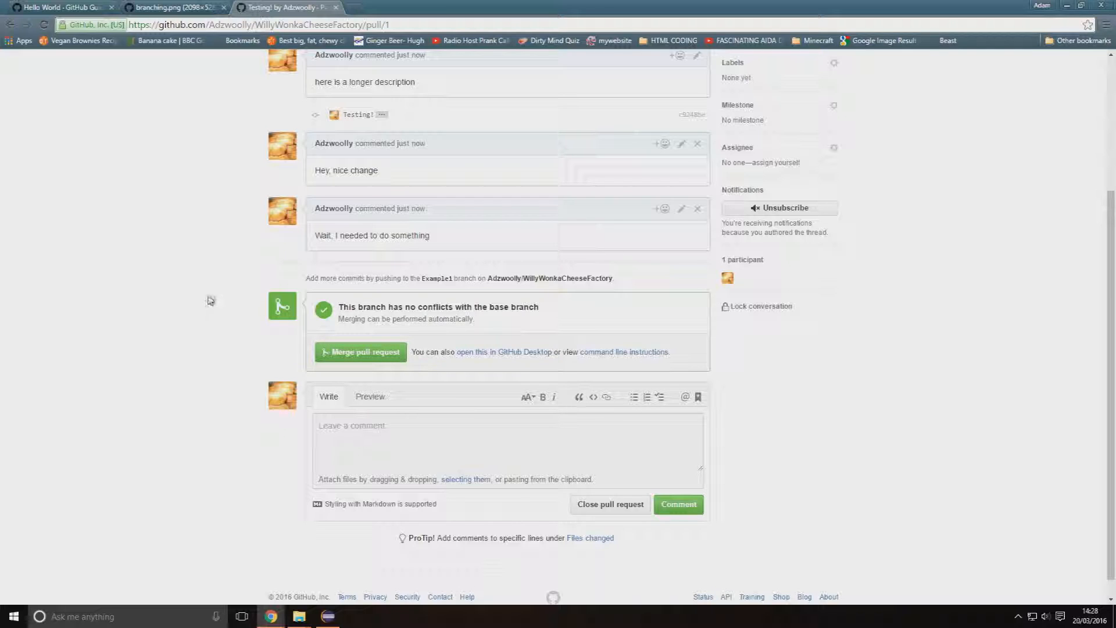
pyautogui.click(350, 354)
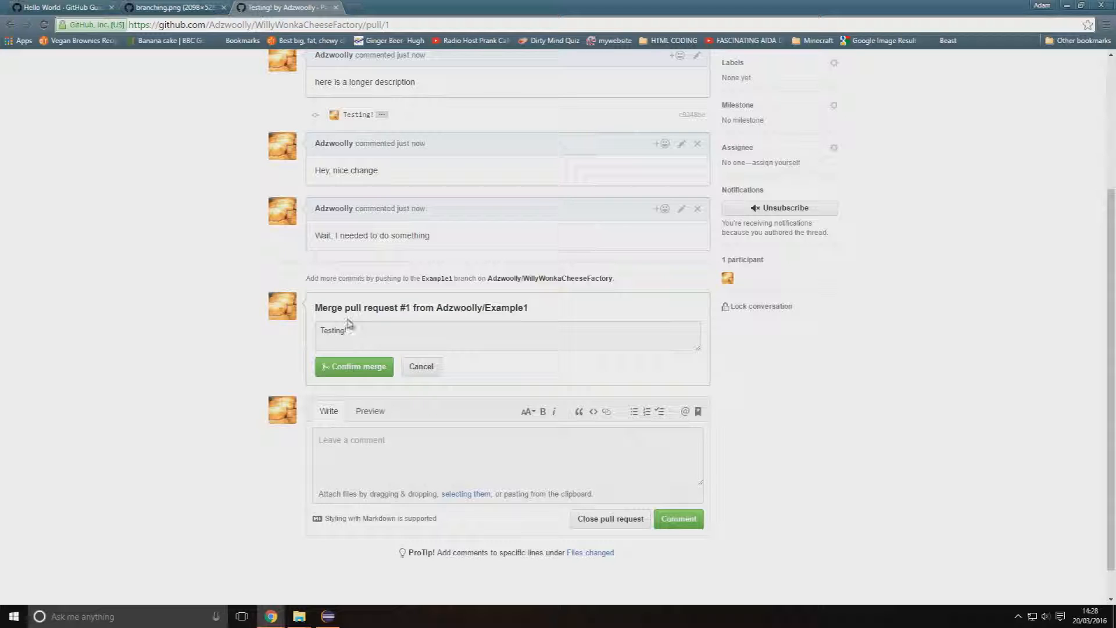
pyautogui.click(349, 372)
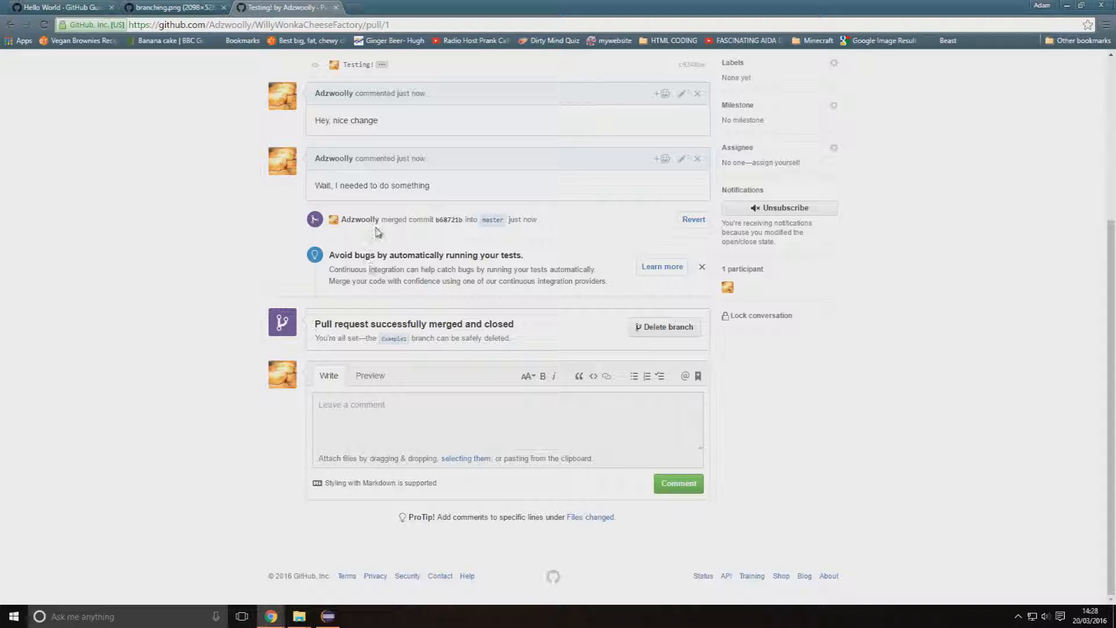
# Review the merged pull request's conversation and delete the Example1 branch
pyautogui.scroll(5, 372, 202)
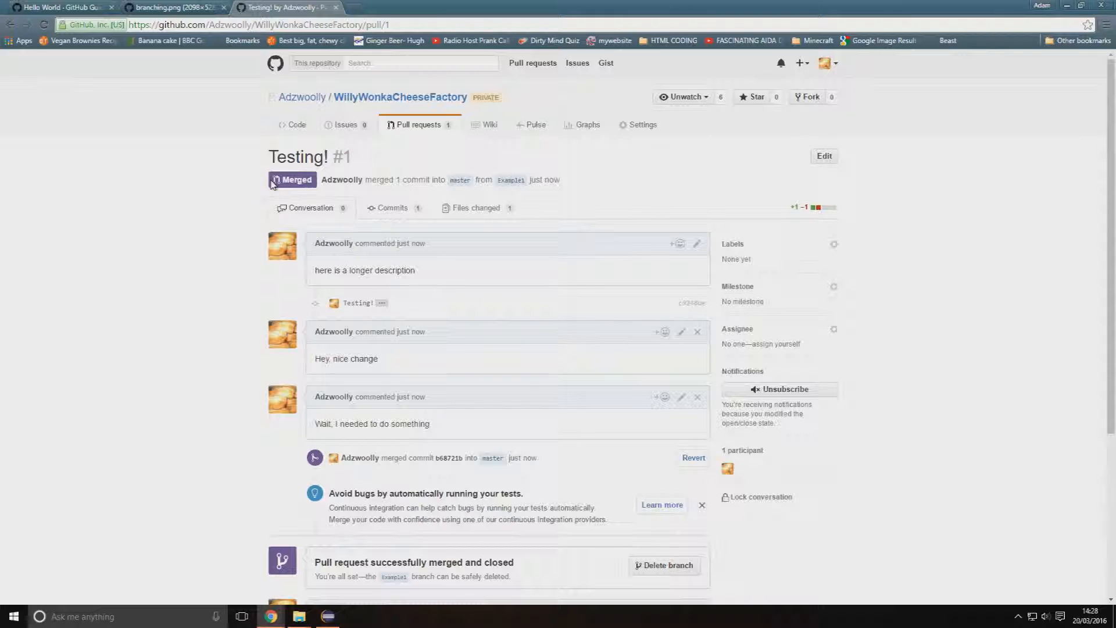
pyautogui.scroll(-2, 279, 390)
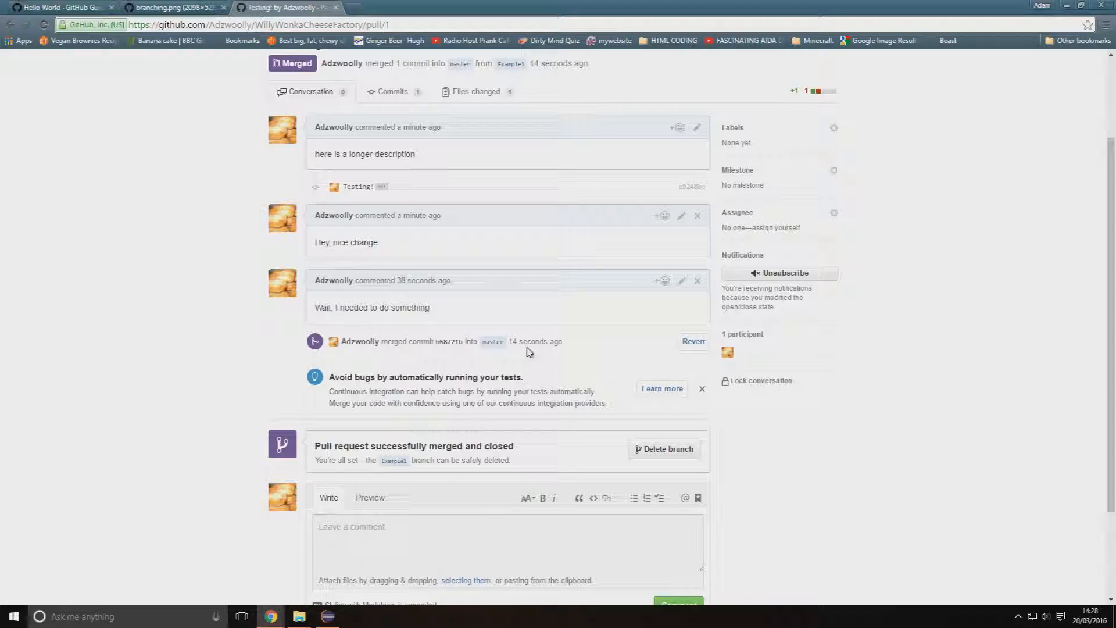
pyautogui.scroll(-2, 581, 348)
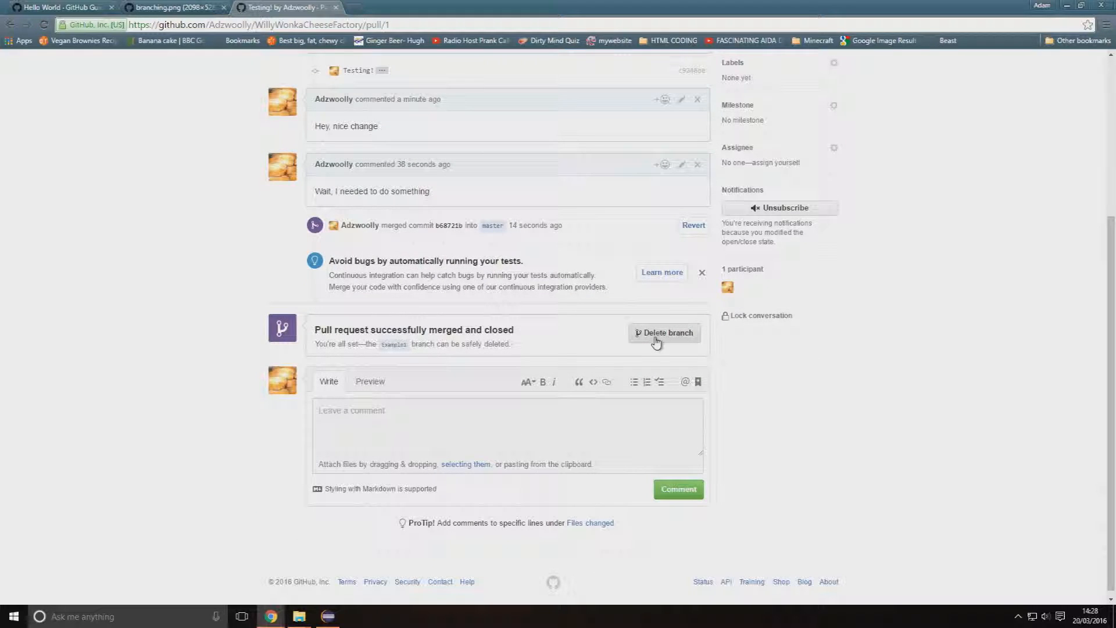
pyautogui.click(656, 340)
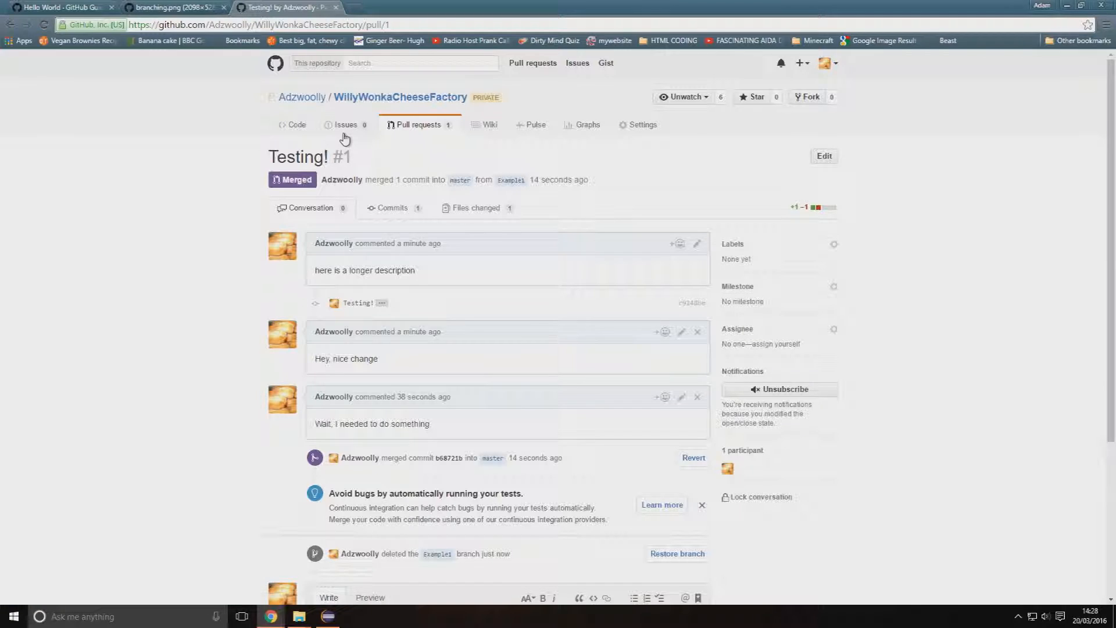
# Open Factory.java in the master branch's factory folder and examine the merged "//Testing!" comment line
pyautogui.click(291, 130)
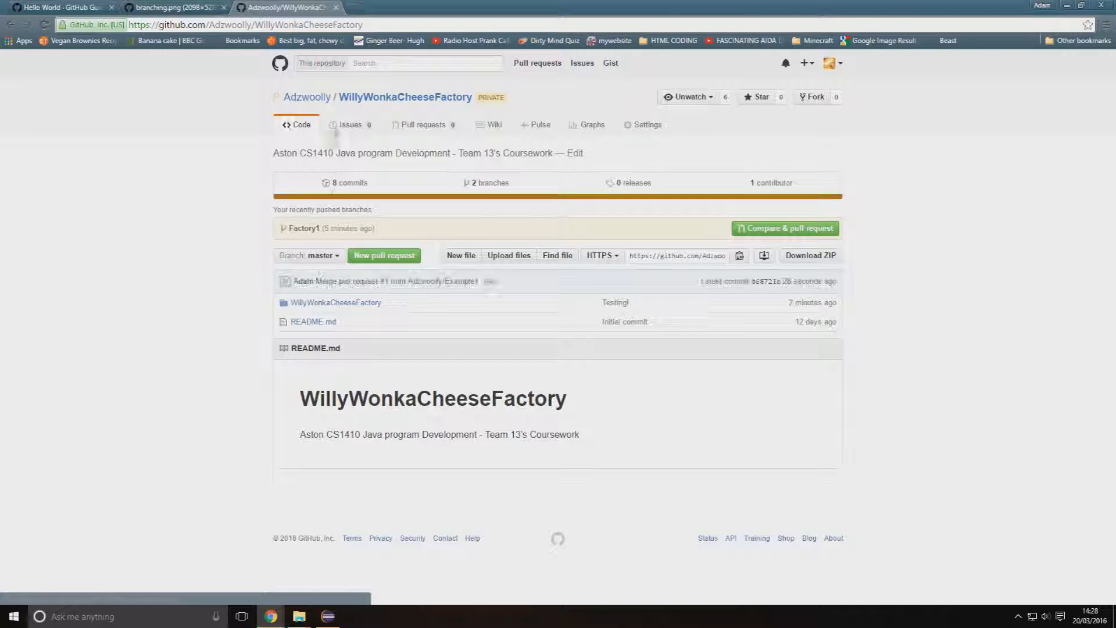
pyautogui.click(336, 303)
pyautogui.click(311, 240)
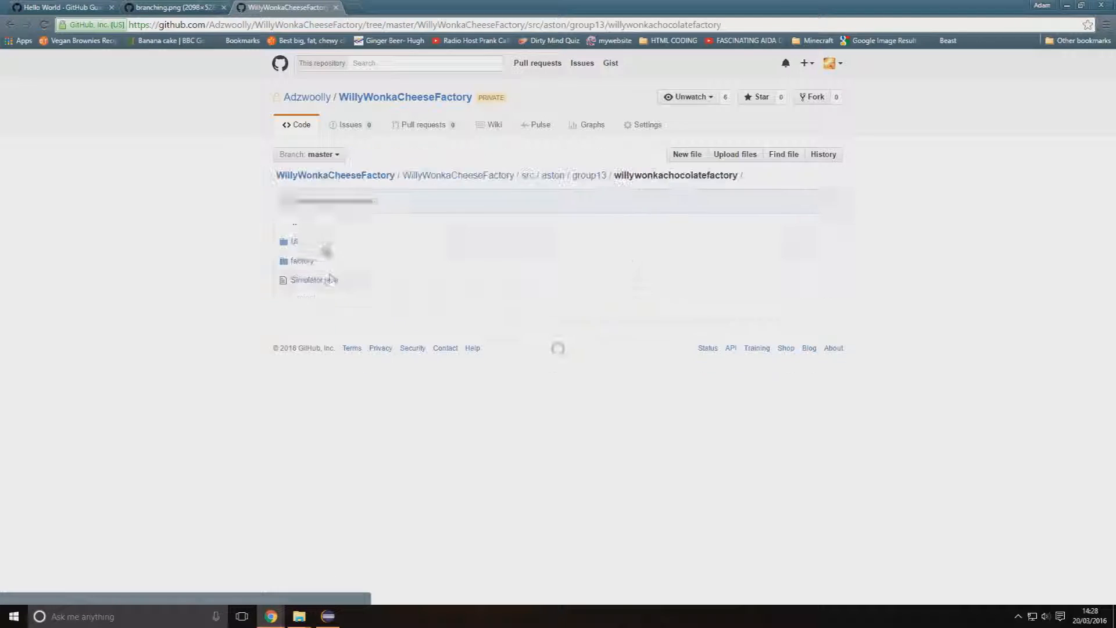
pyautogui.click(302, 261)
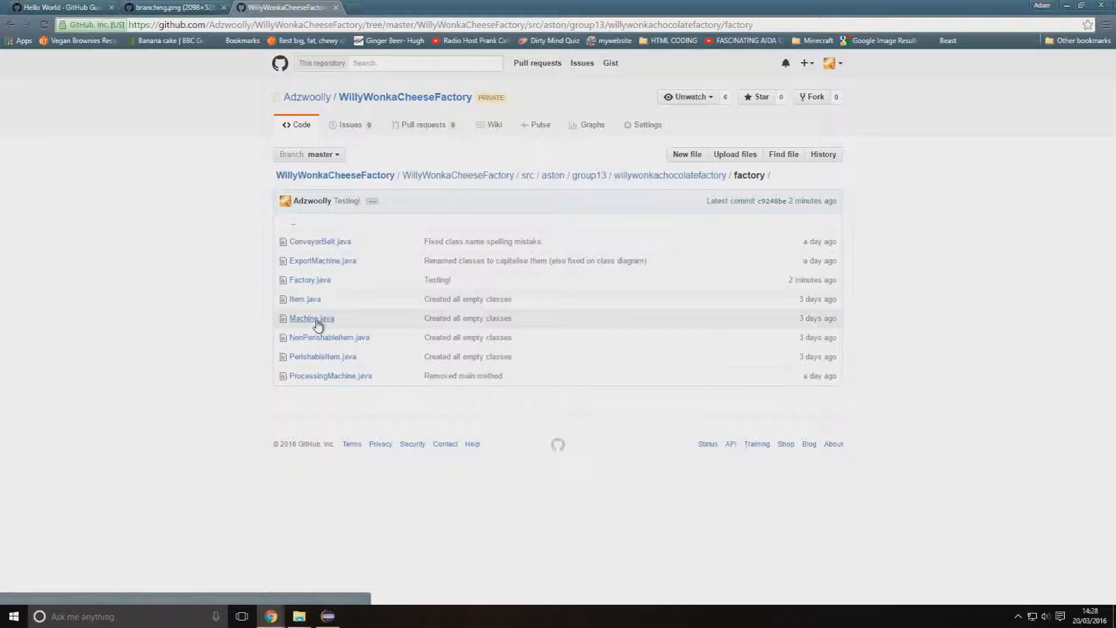
pyautogui.click(304, 282)
pyautogui.moveTo(379, 303); pyautogui.dragTo(340, 302)
pyautogui.click(240, 302)
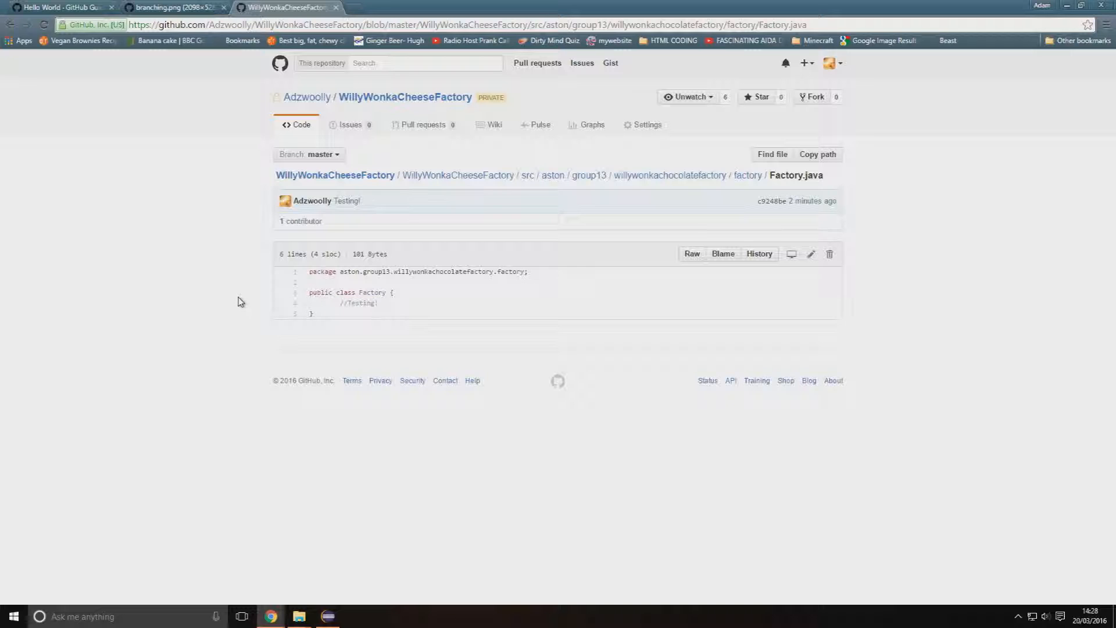